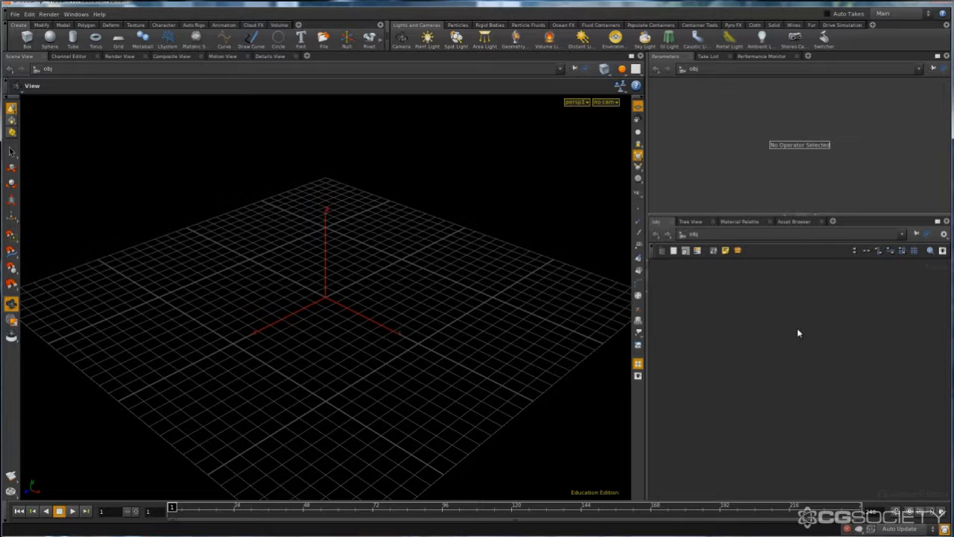
- Create a Sphere object, enter its geometry network and reposition the sphere node to leave room below it
key(Tab)
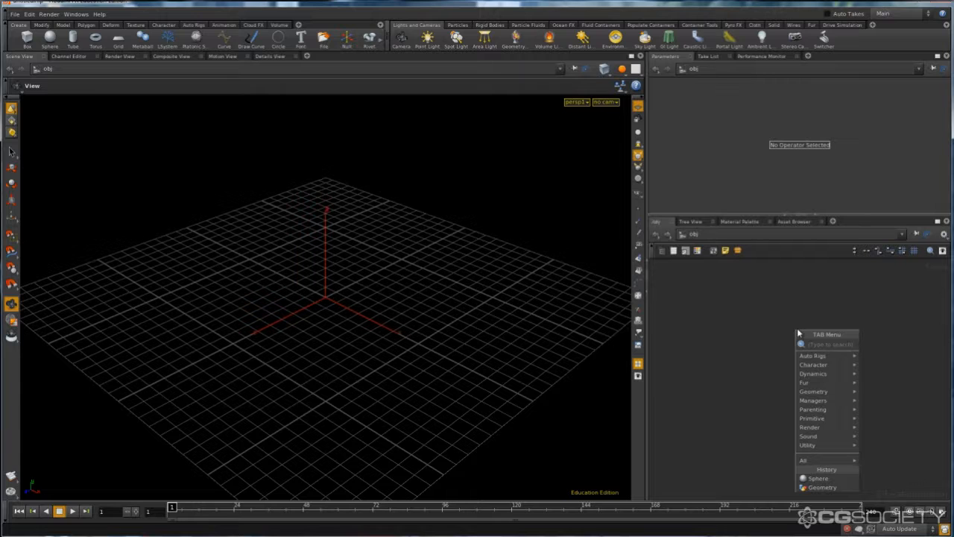
text(sph)
key(Return)
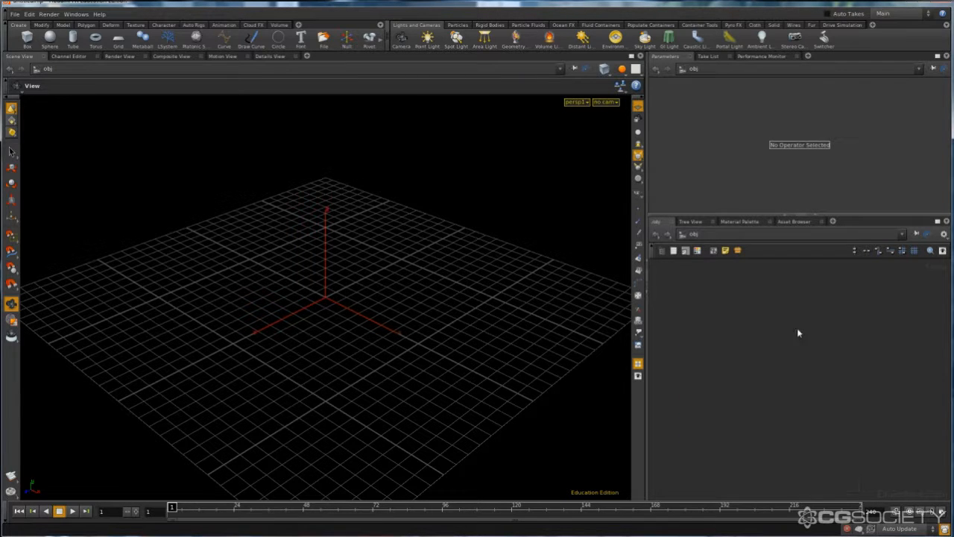
double_click(797, 328)
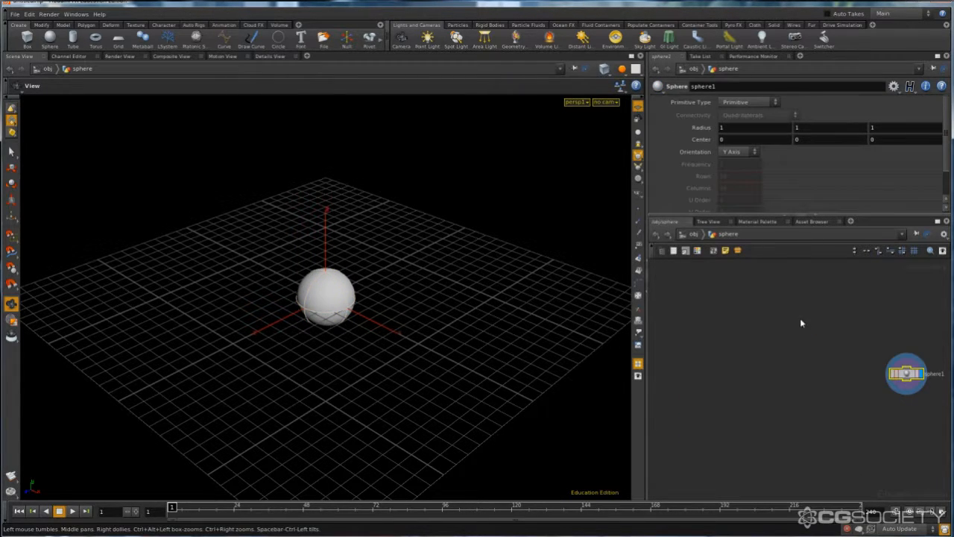
drag(906, 377, 766, 325)
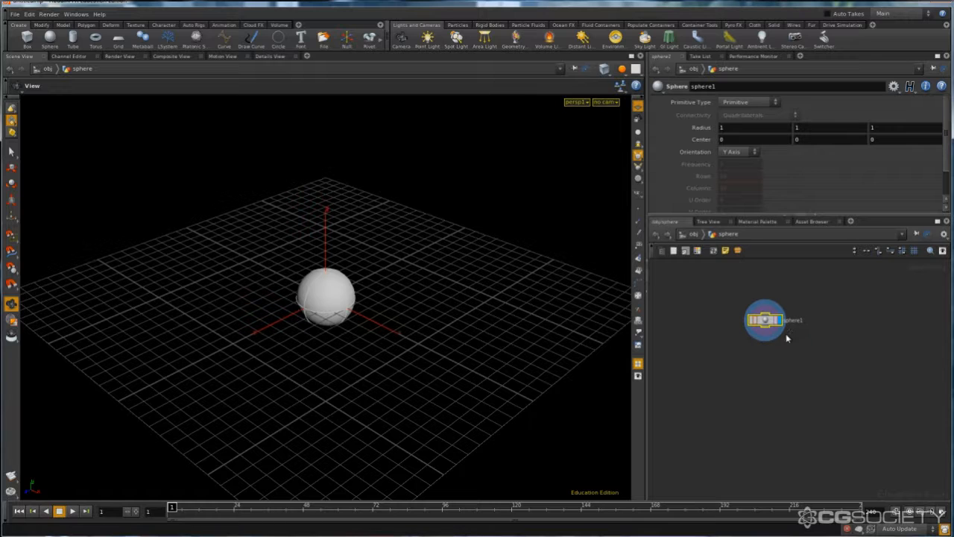
middle_drag(773, 347, 760, 332)
- Add a Cloud node below the sphere node in the geometry network
key(Tab)
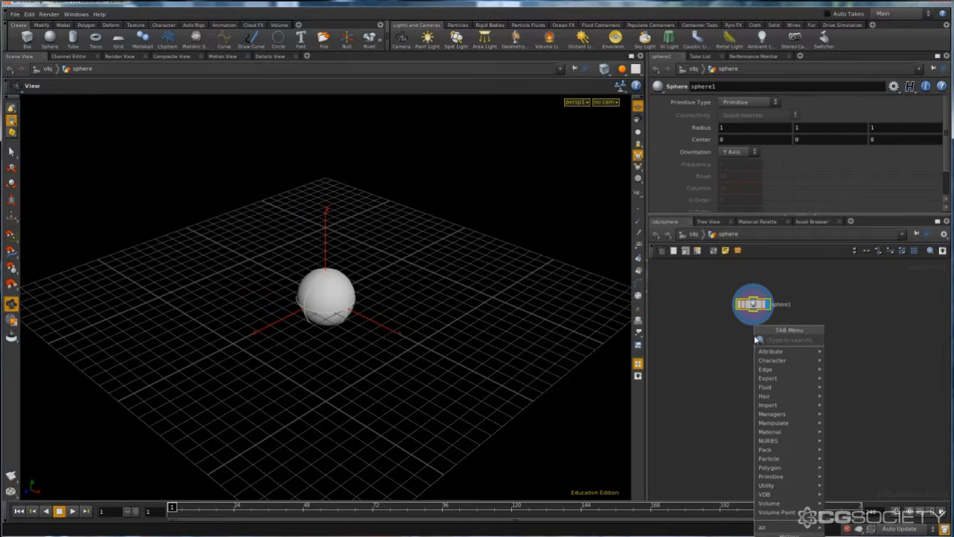
text(clou)
text(o)
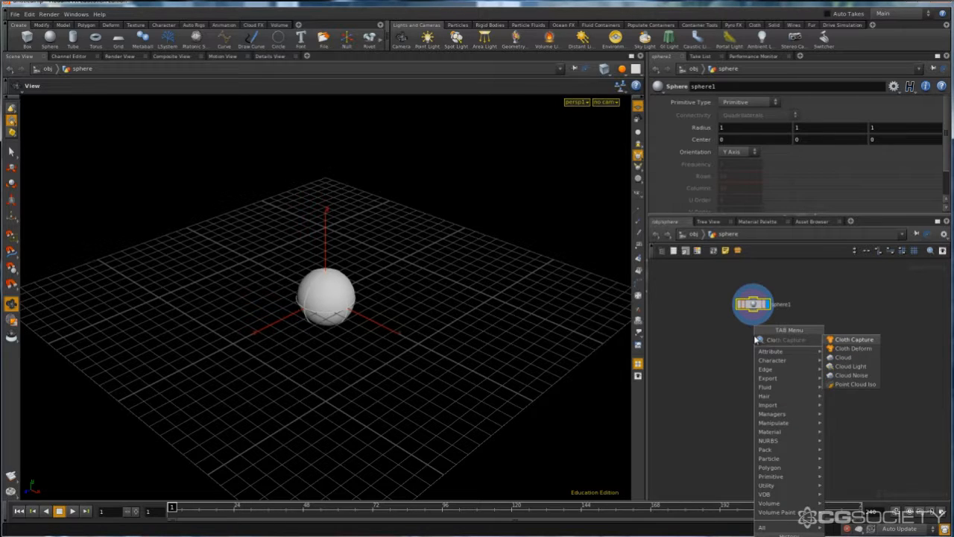
key(Down)
key(Down)
key(Return)
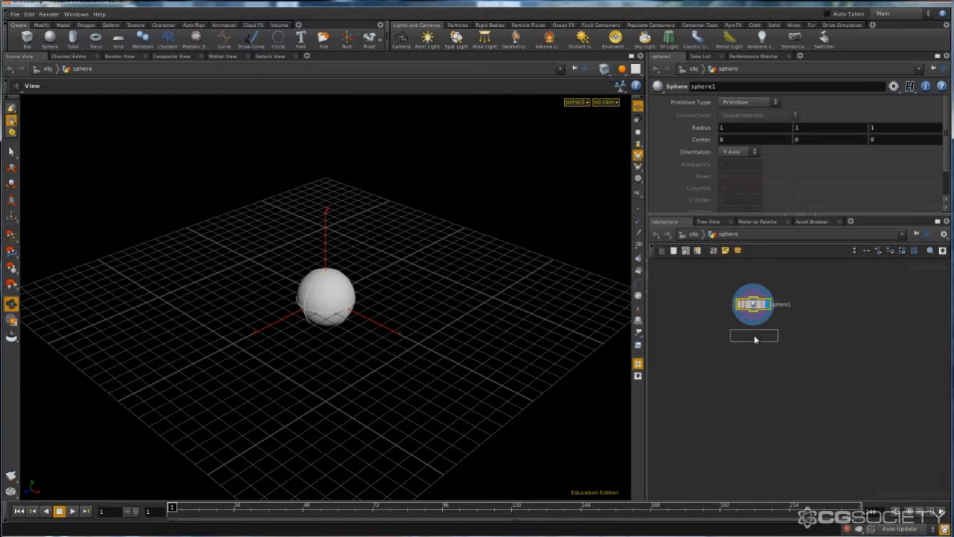
click(753, 335)
- Connect the sphere node's output to the Cloud node and display the Cloud node's result
scroll(754, 335, up, 2)
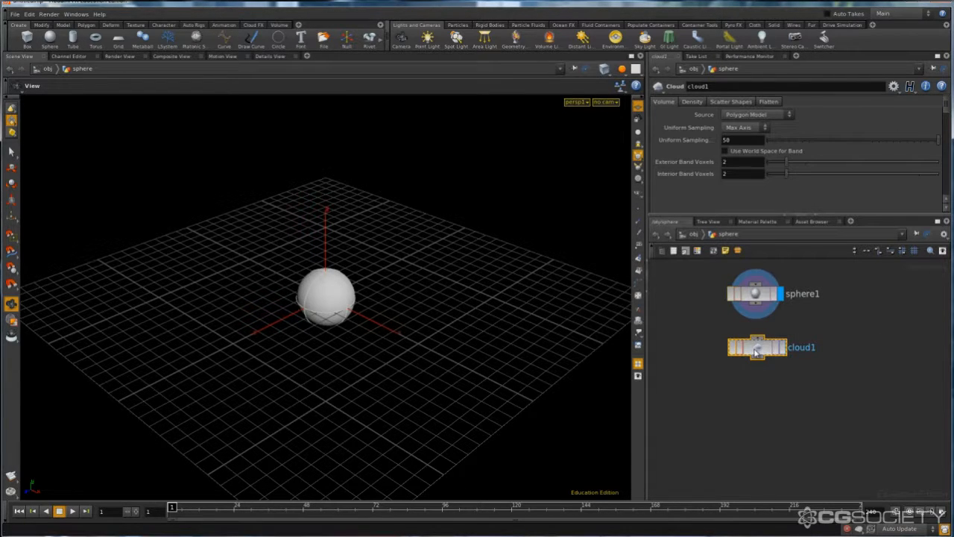
drag(753, 363, 753, 374)
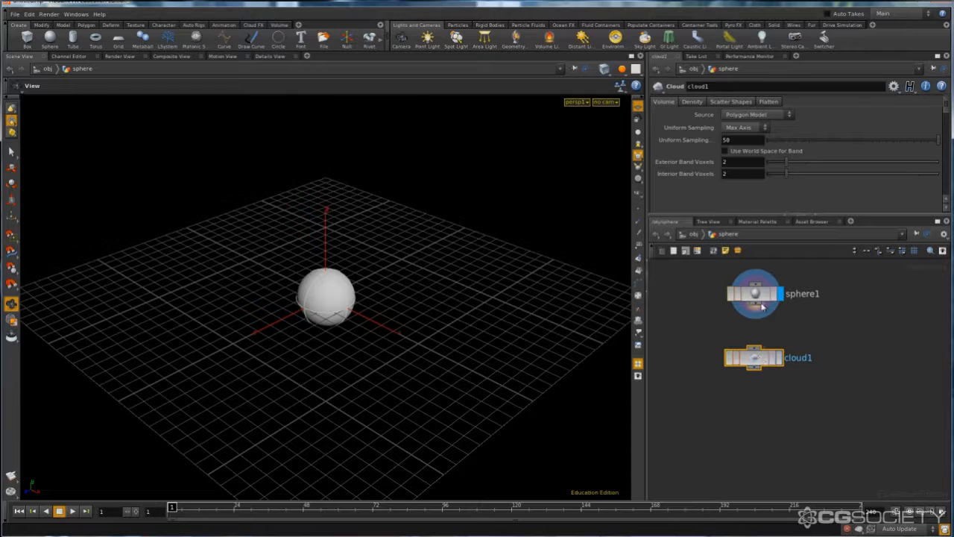
click(759, 306)
drag(759, 305, 754, 360)
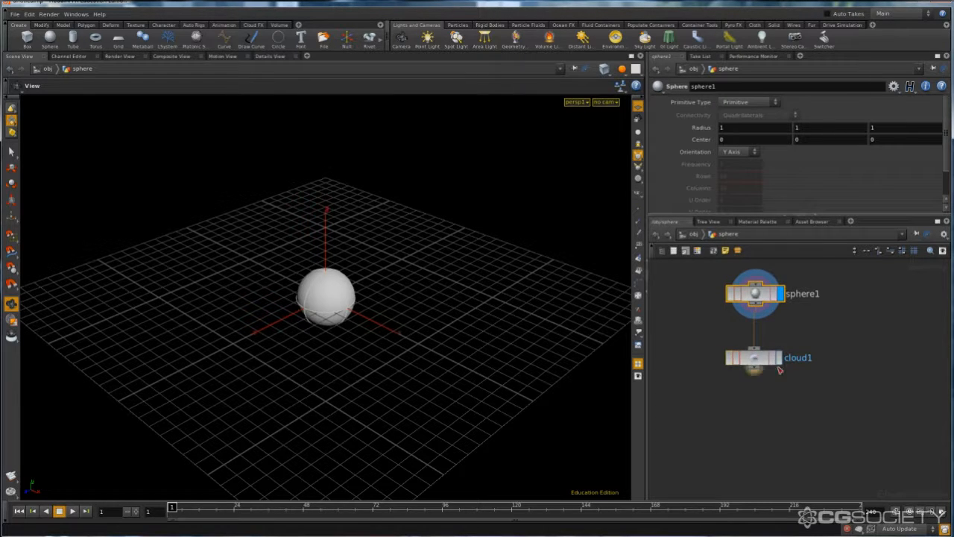
click(781, 363)
click(758, 361)
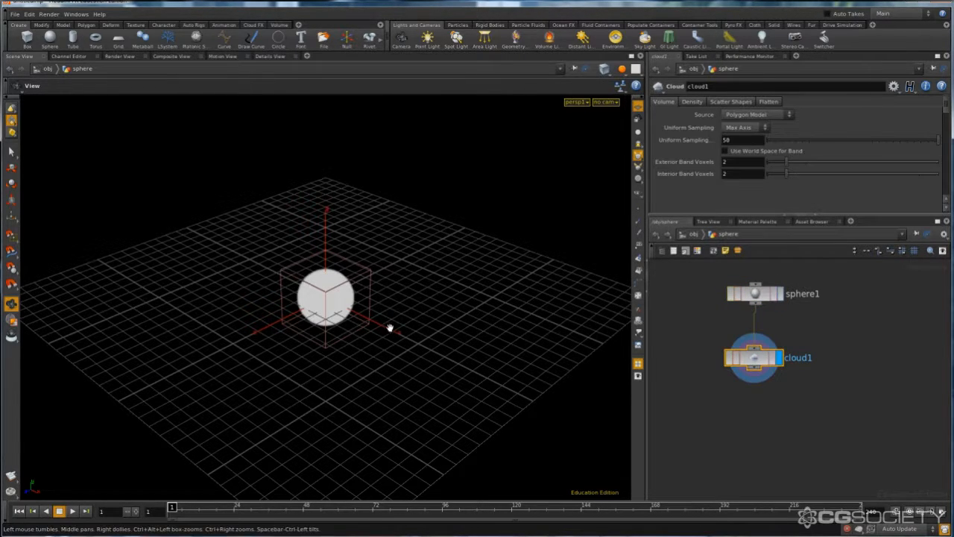
- Switch the Cloud node's Uniform Sampling to By Size
right_drag(390, 328, 334, 332)
drag(333, 333, 414, 316)
right_drag(414, 316, 362, 308)
drag(336, 323, 309, 291)
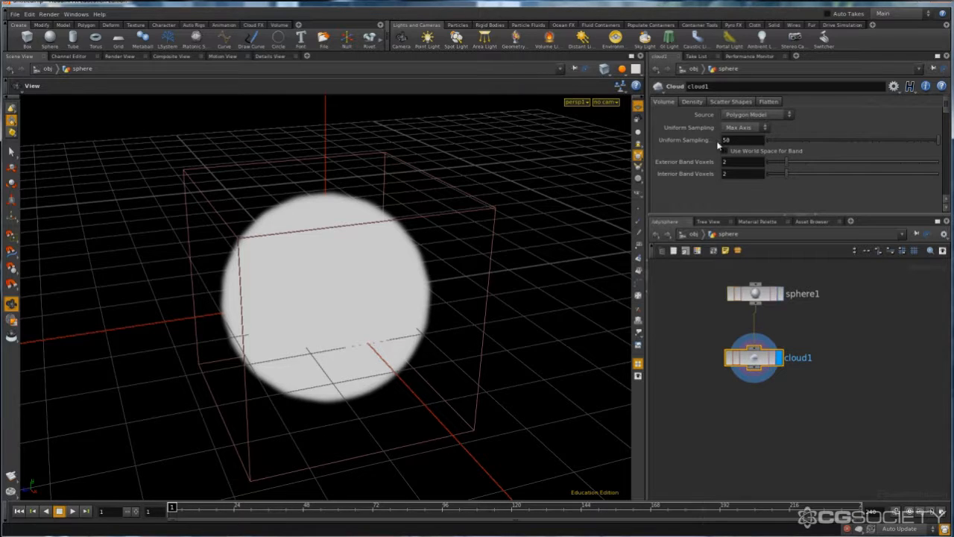
click(742, 128)
click(740, 141)
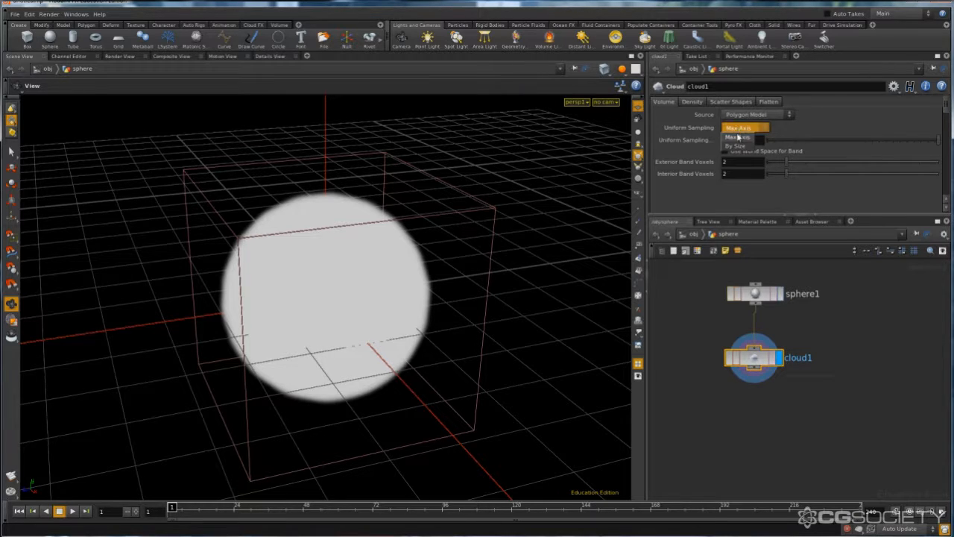
drag(536, 253, 485, 223)
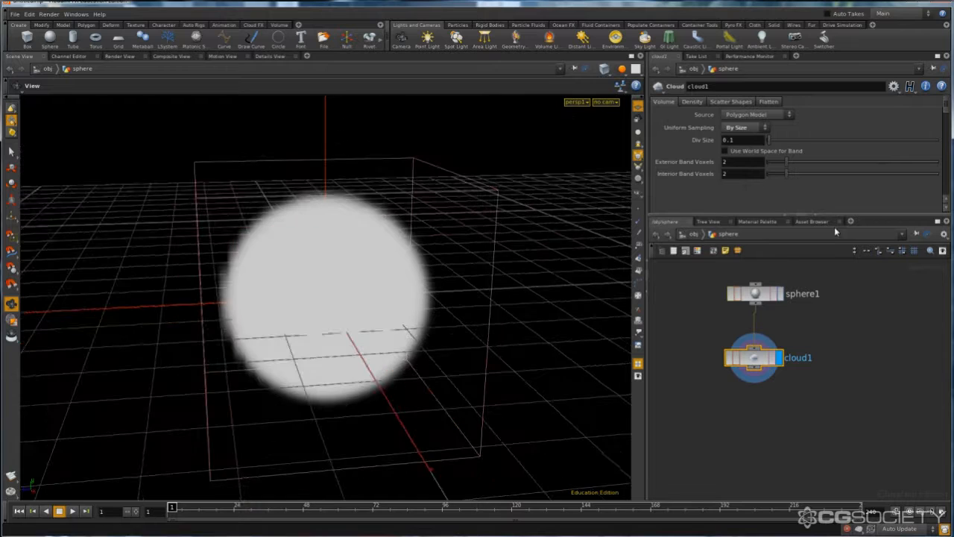
middle_drag(701, 334, 697, 369)
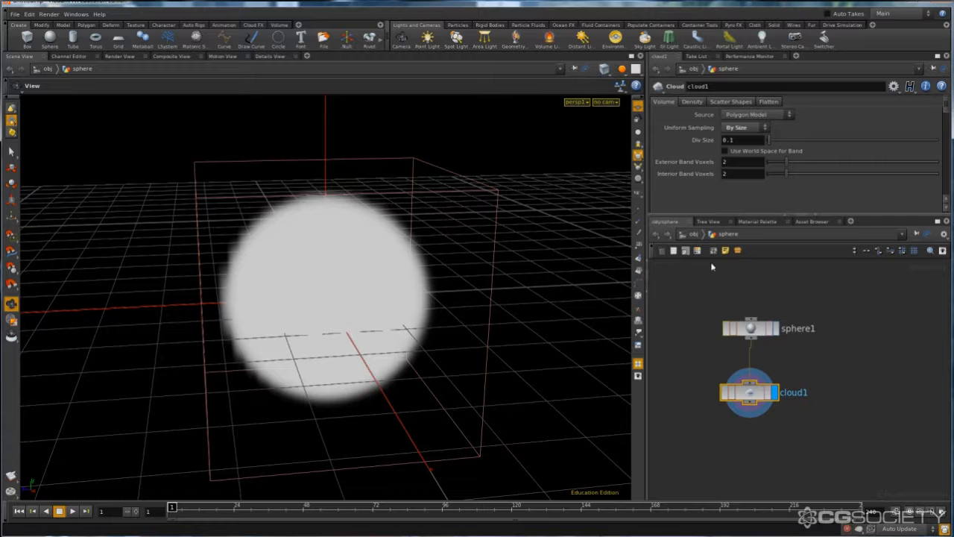
- Enable the Flatten option on the Cloud node
click(769, 102)
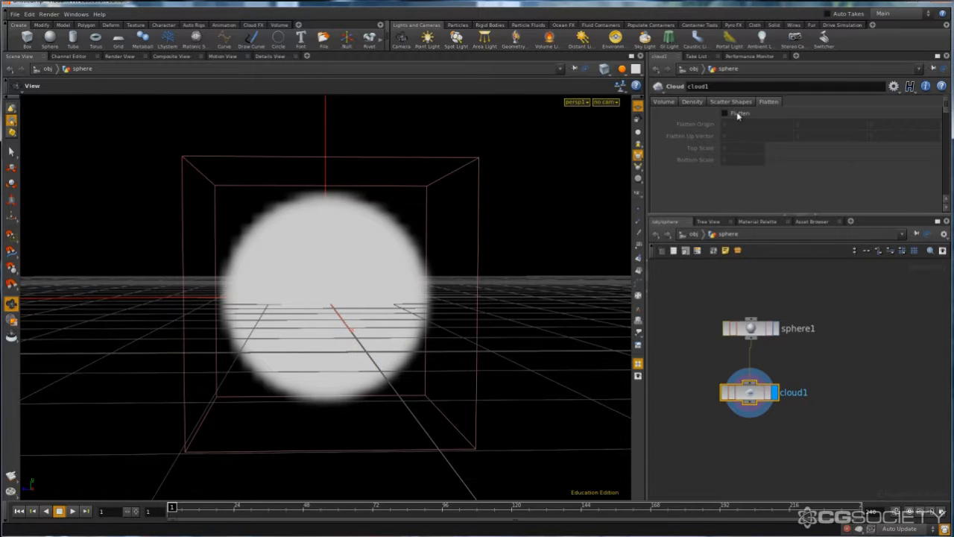
click(738, 114)
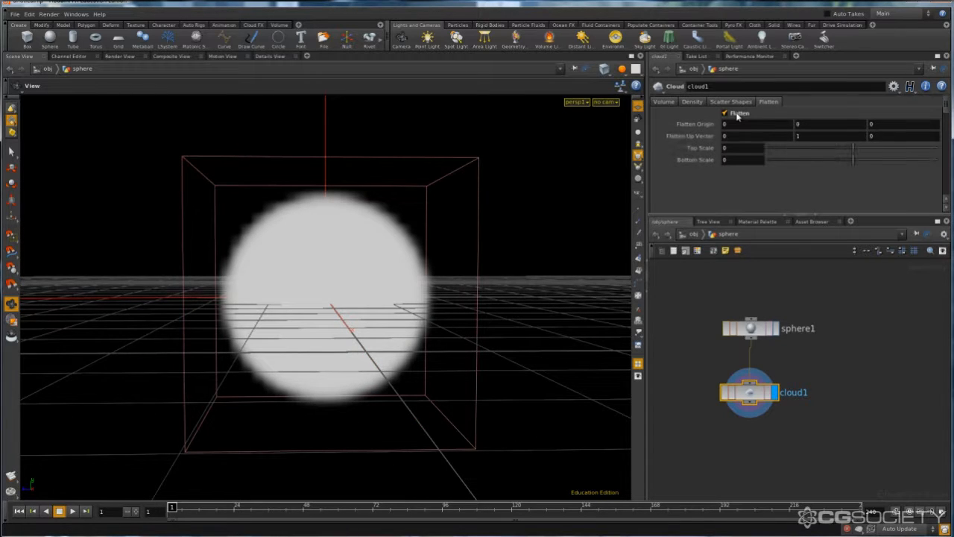
- Try out the Cloud node's Flatten Origin Y and a Top Scale of -0.17, and reset both to 0
middle_drag(806, 124, 838, 130)
double_click(815, 123)
text(0)
drag(855, 146, 851, 148)
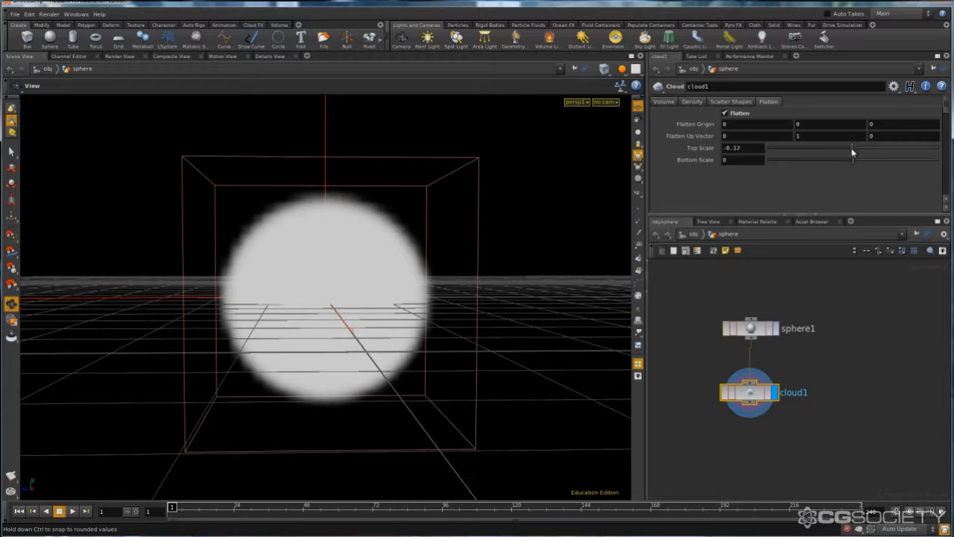
double_click(741, 148)
text(0)
key(Return)
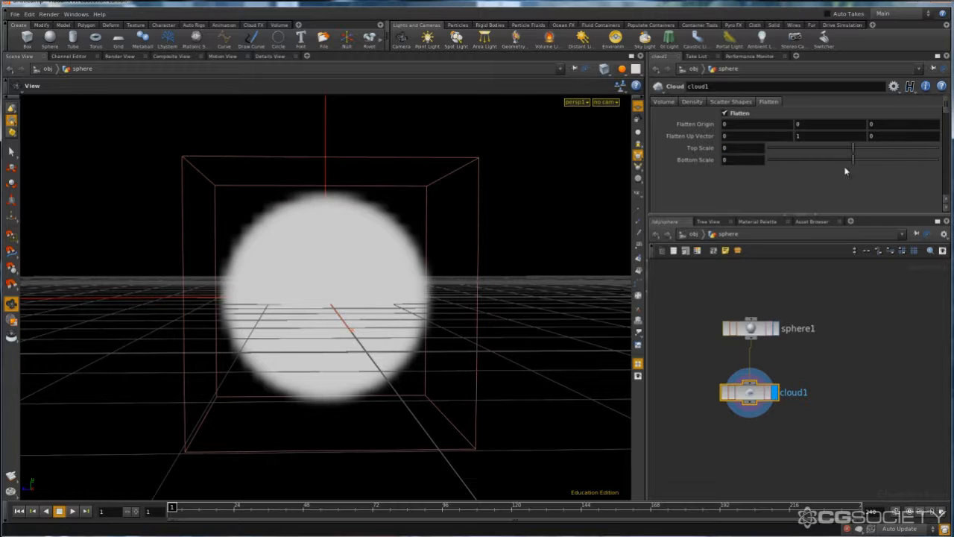
- Flatten the underside of the cloud by setting the Bottom Scale to about 0.93
drag(852, 162, 861, 164)
drag(441, 303, 570, 305)
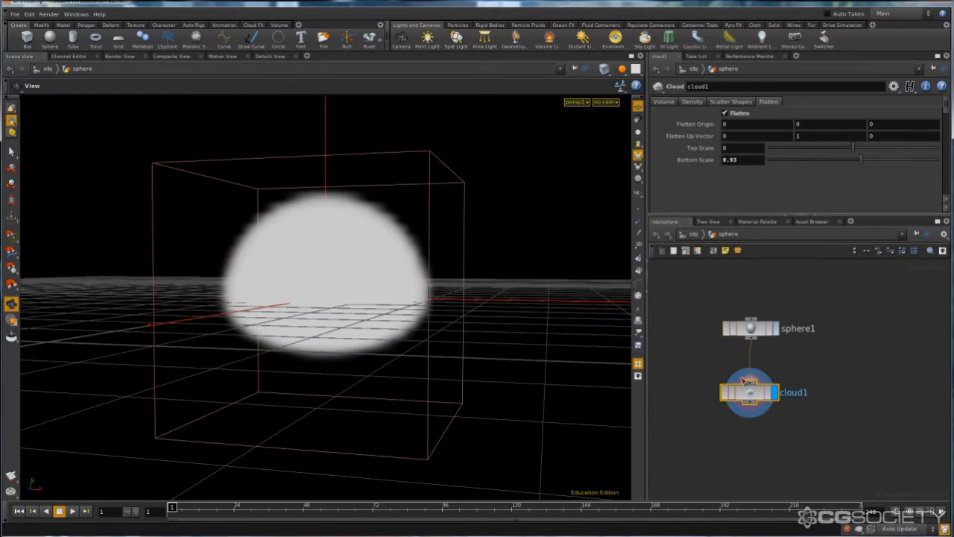
- Add a Cloud Noise node fed by the Cloud node and display its result
middle_drag(679, 363, 711, 328)
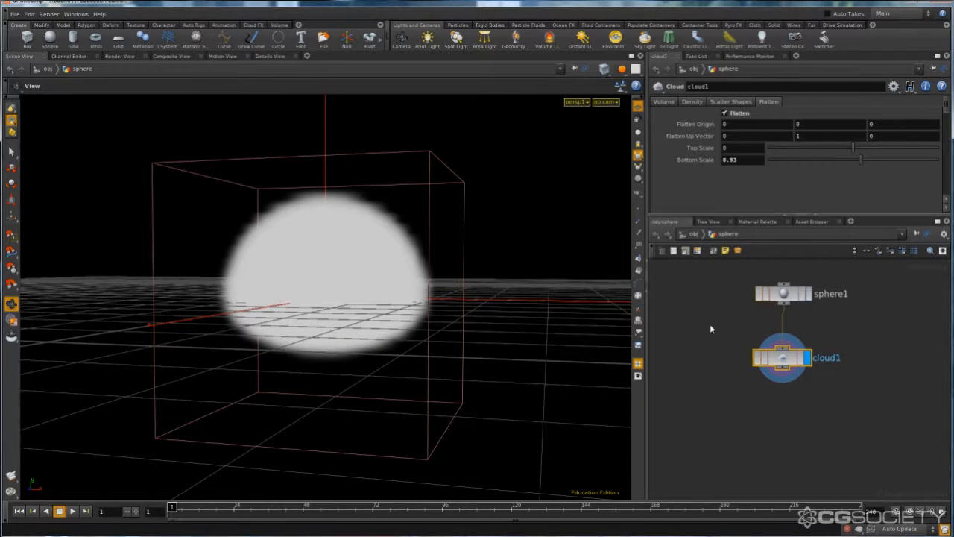
click(712, 332)
key(Tab)
text(cl)
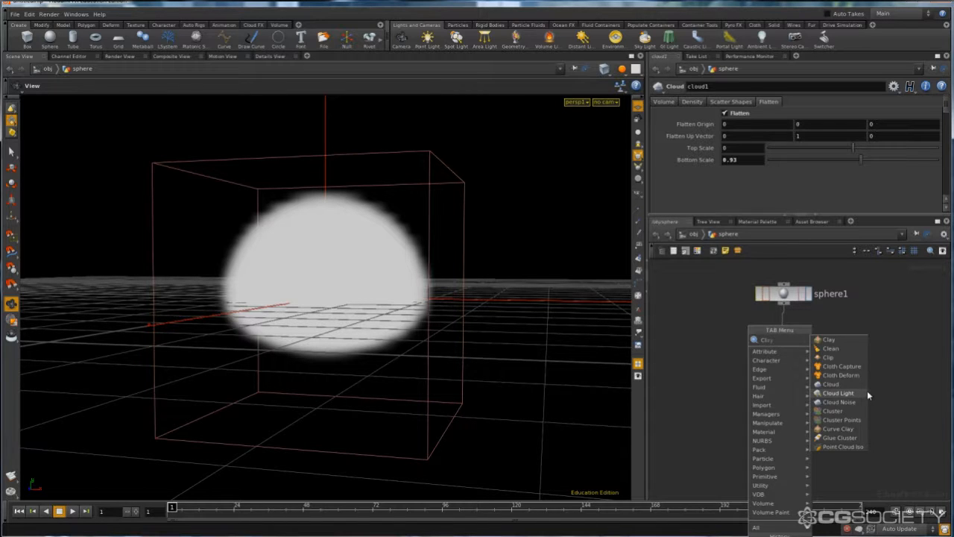
click(839, 402)
click(797, 397)
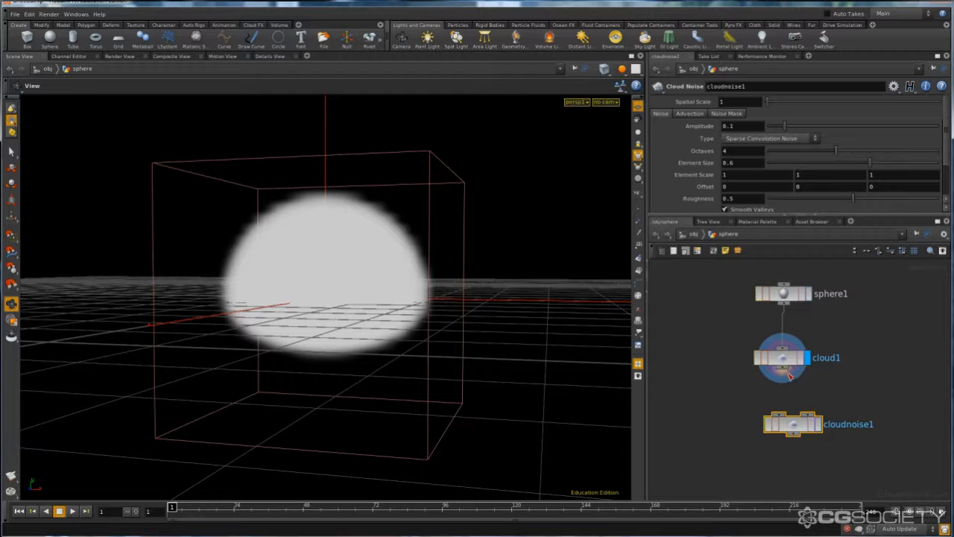
drag(790, 376, 792, 414)
click(818, 423)
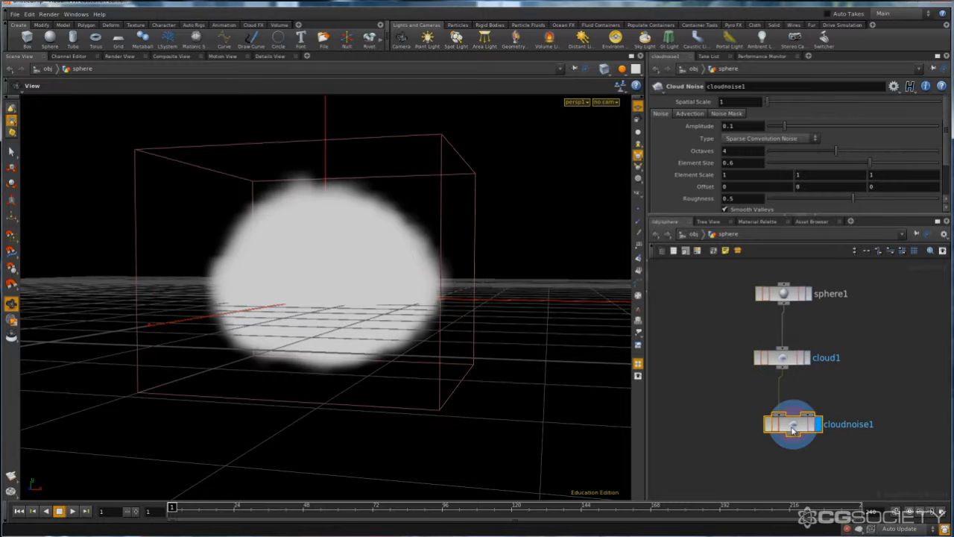
- Add a spotlight that shines on the cloud from an elevated viewing angle
drag(424, 249, 392, 229)
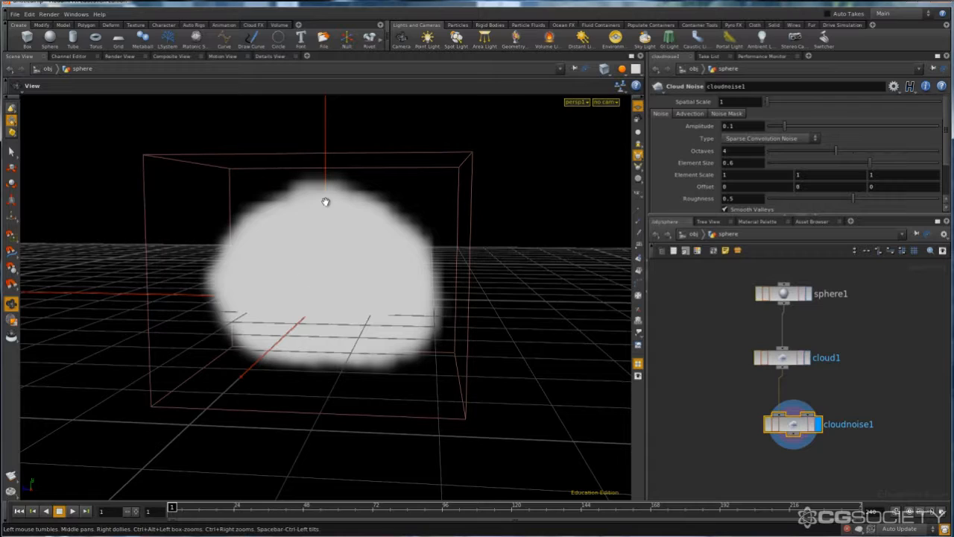
drag(518, 217, 585, 247)
right_drag(586, 247, 486, 254)
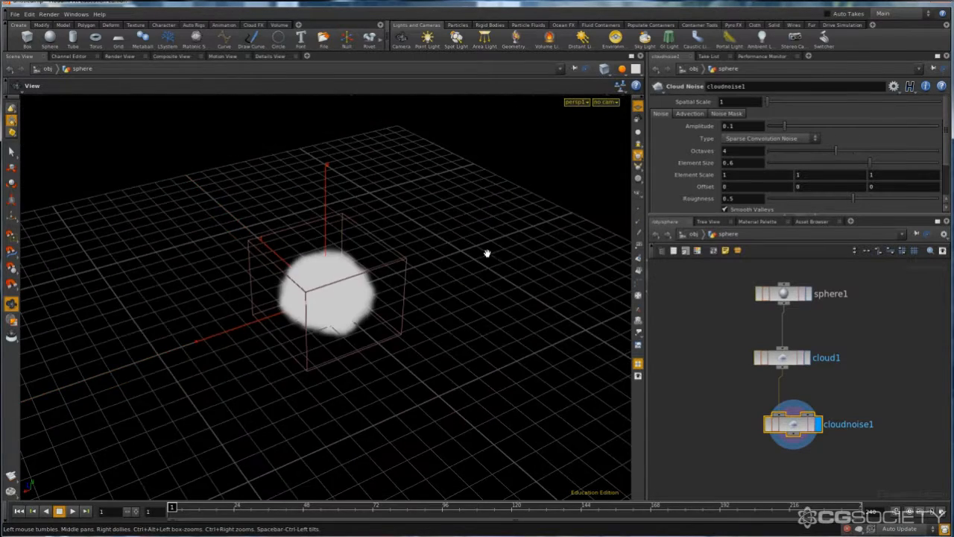
drag(486, 253, 424, 271)
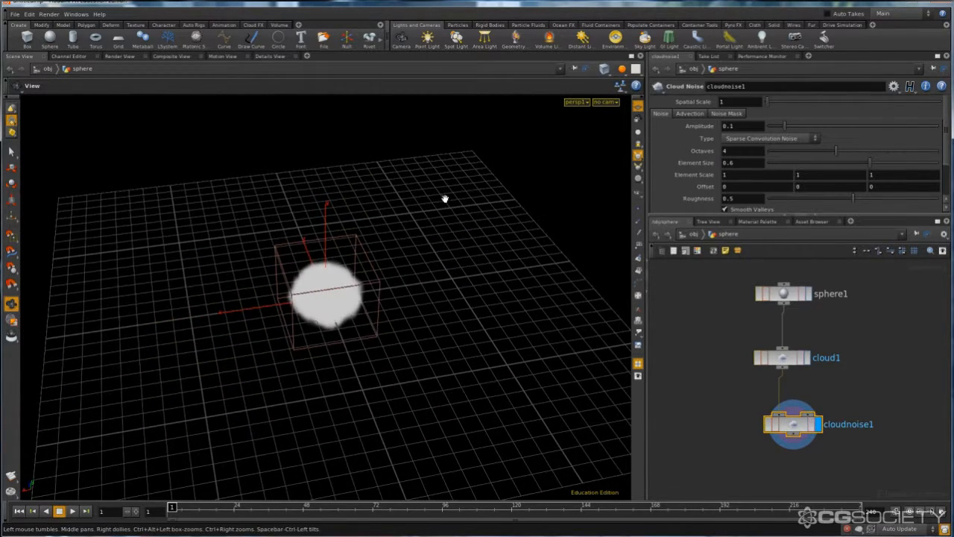
ctrl+click(457, 39)
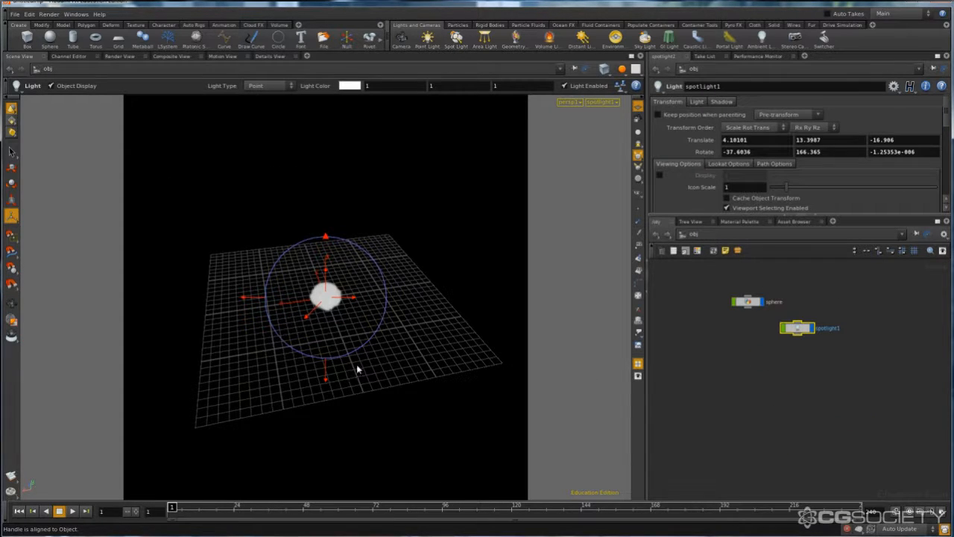
key(Escape)
- Go back into the sphere object's network and reduce the Cloud node's Div Size for a finer voxel resolution
drag(303, 355, 377, 324)
right_drag(297, 335, 273, 358)
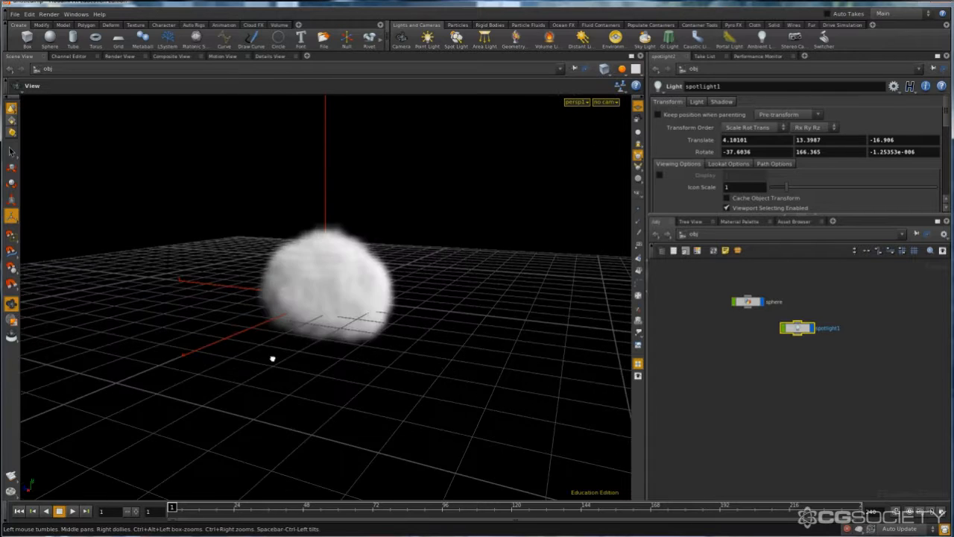
drag(273, 358, 311, 351)
right_drag(311, 352, 358, 340)
mouse_move(357, 341)
mouse_down()
mouse_move(425, 352)
mouse_move(348, 351)
mouse_up()
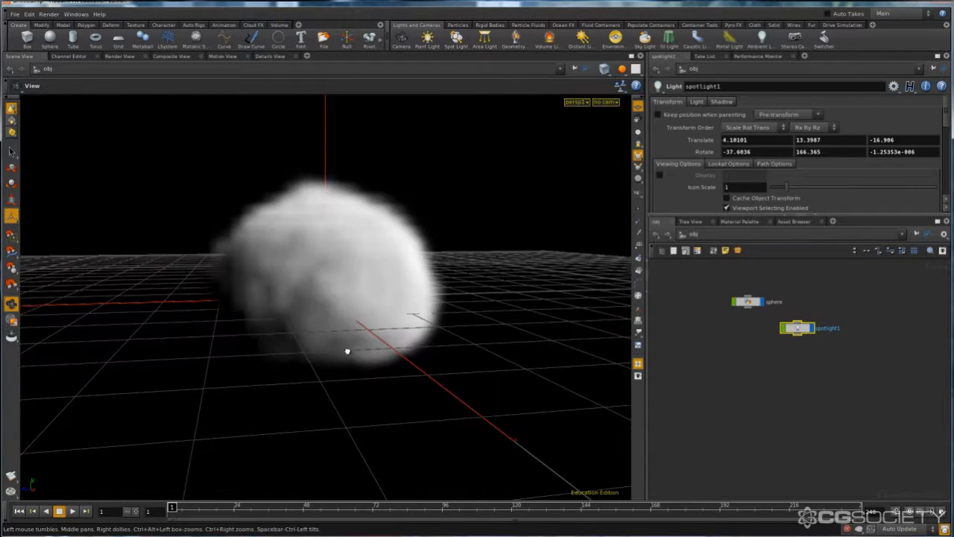
click(749, 304)
double_click(749, 305)
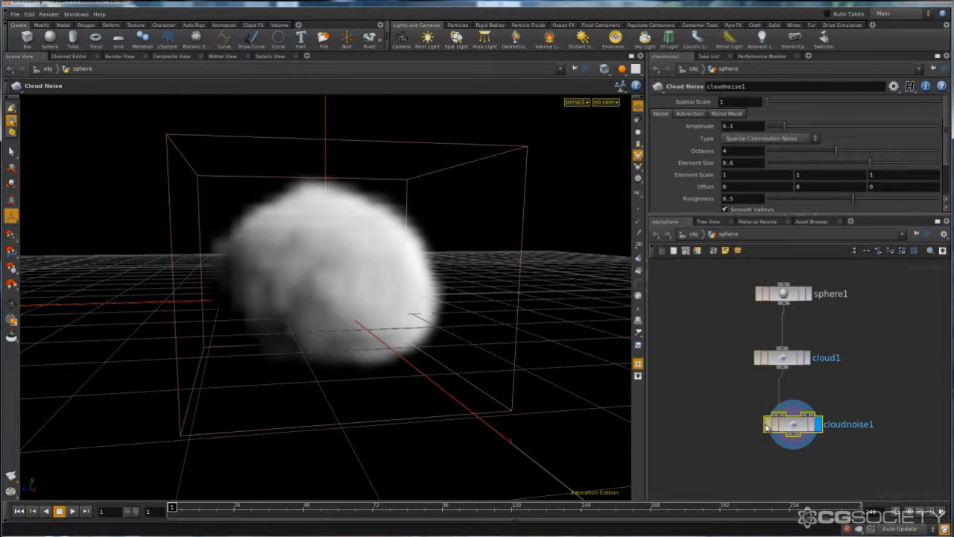
click(781, 369)
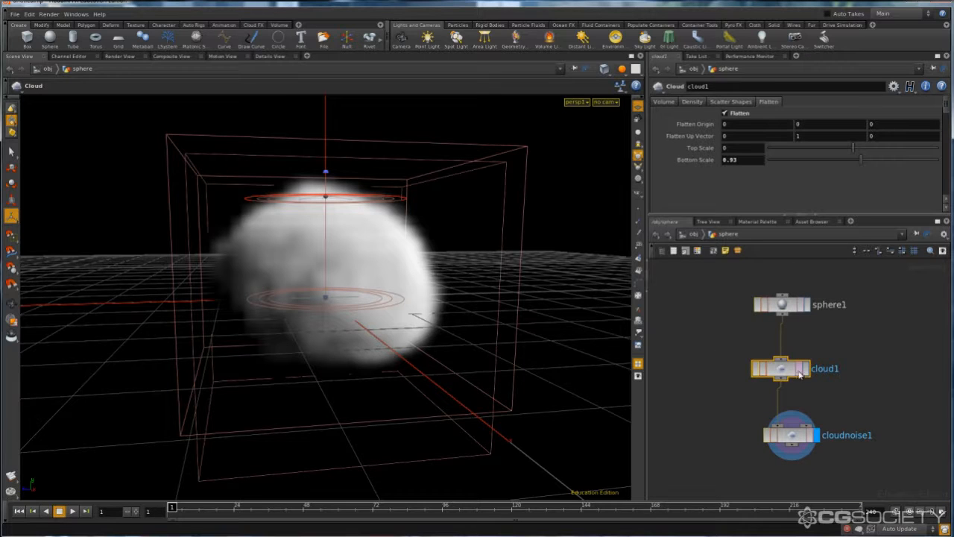
click(691, 102)
click(664, 101)
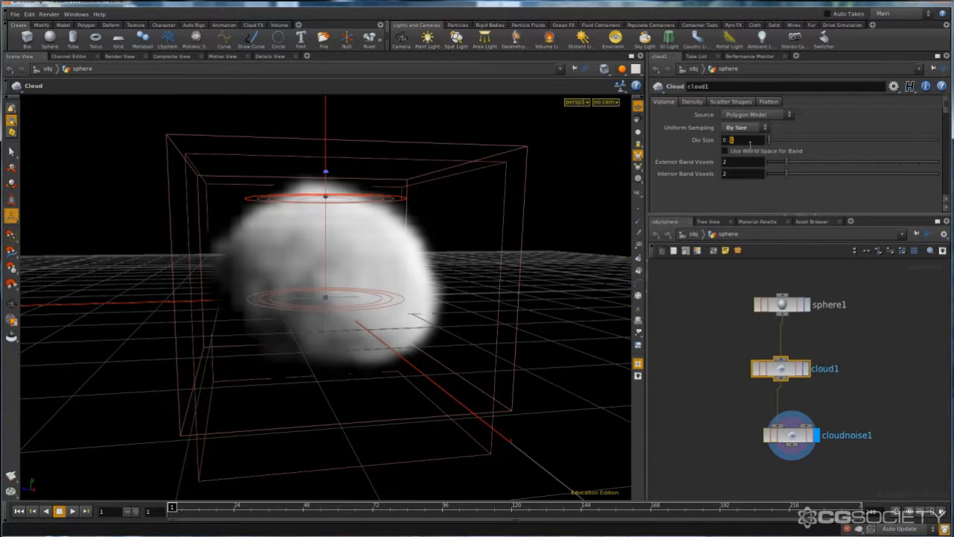
key(Return)
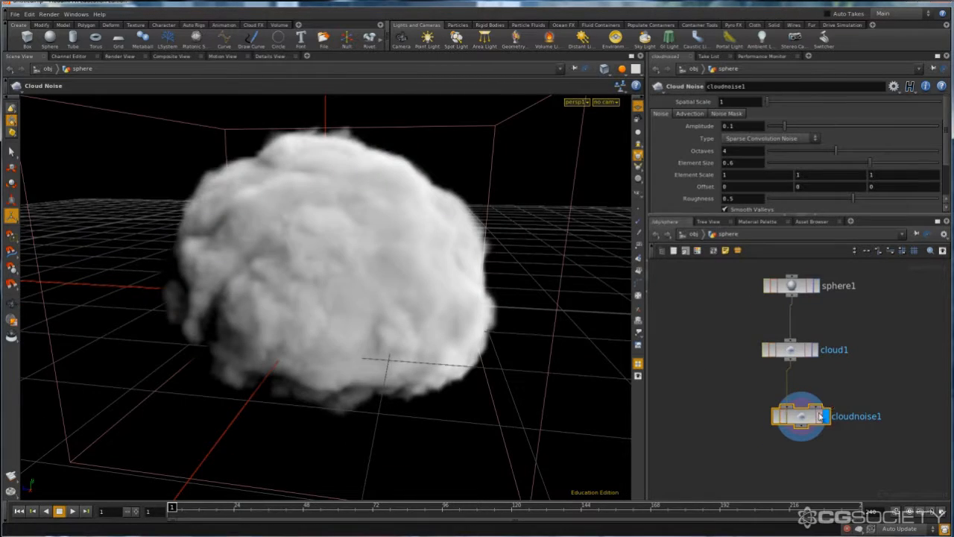
- Set the Cloud Noise node's Element Size to 0.1
scroll(947, 115, down, 2)
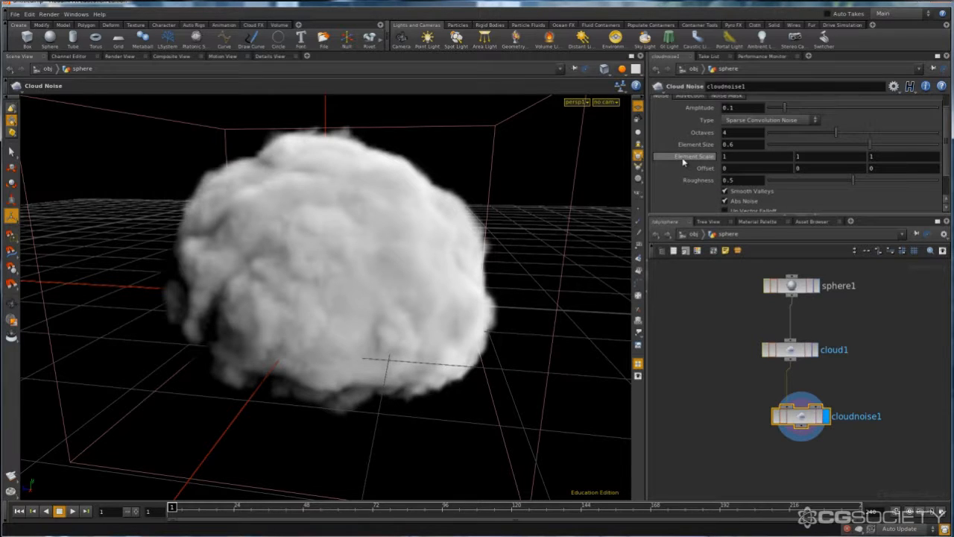
double_click(739, 145)
text(0.)
key(Return)
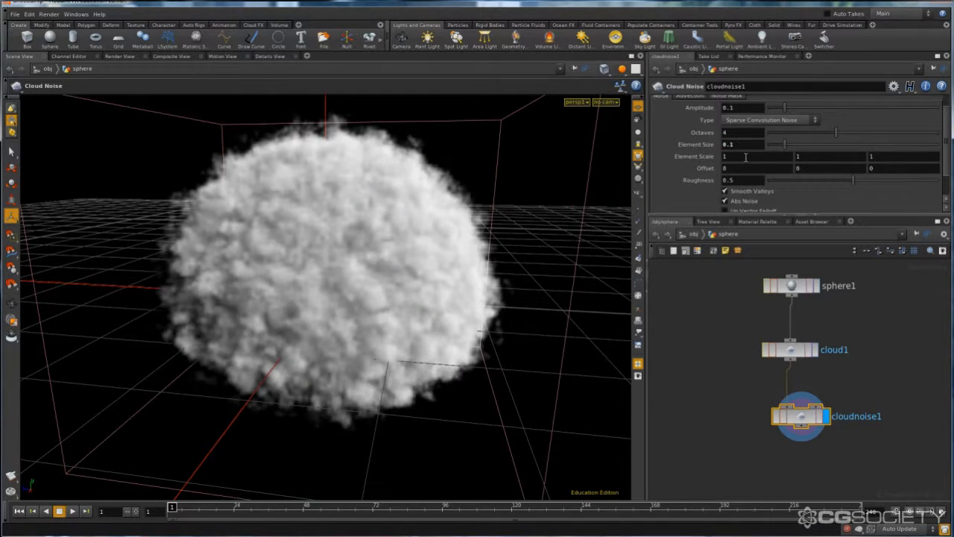
- Set the Cloud Noise node's Element Size to 2
key(BackSpace)
key(BackSpace)
key(BackSpace)
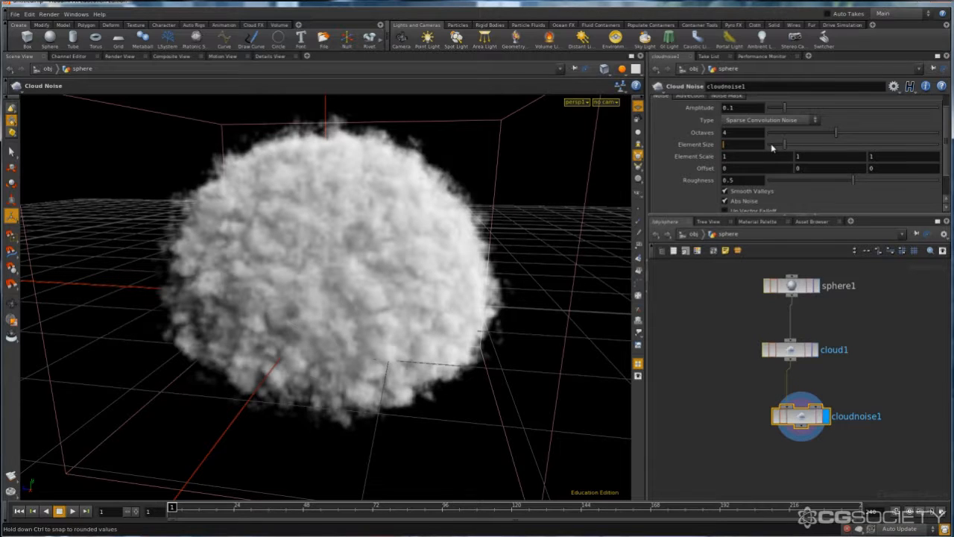
text(2)
key(Return)
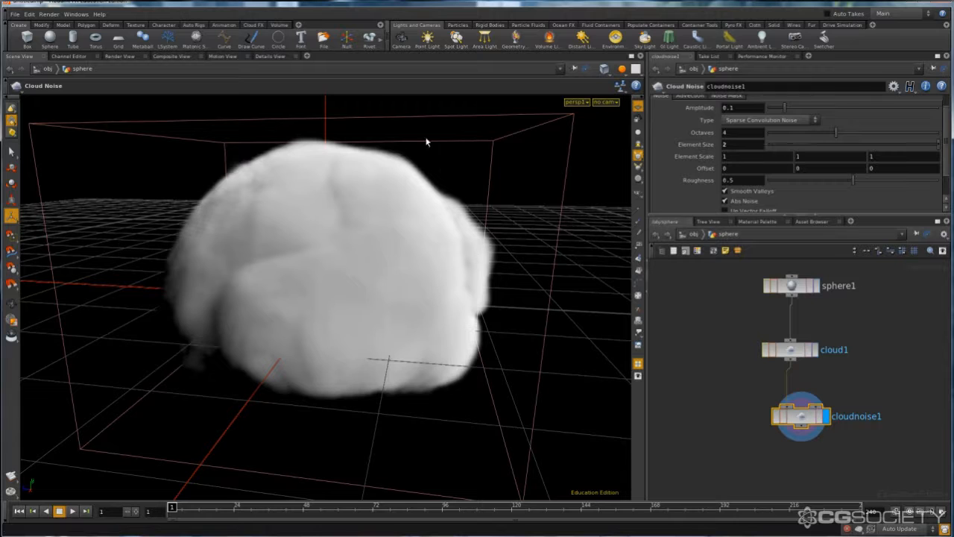
key(Escape)
- Set the Cloud Noise node's Element Size to 1 and inspect the cloud from another angle
drag(215, 279, 524, 241)
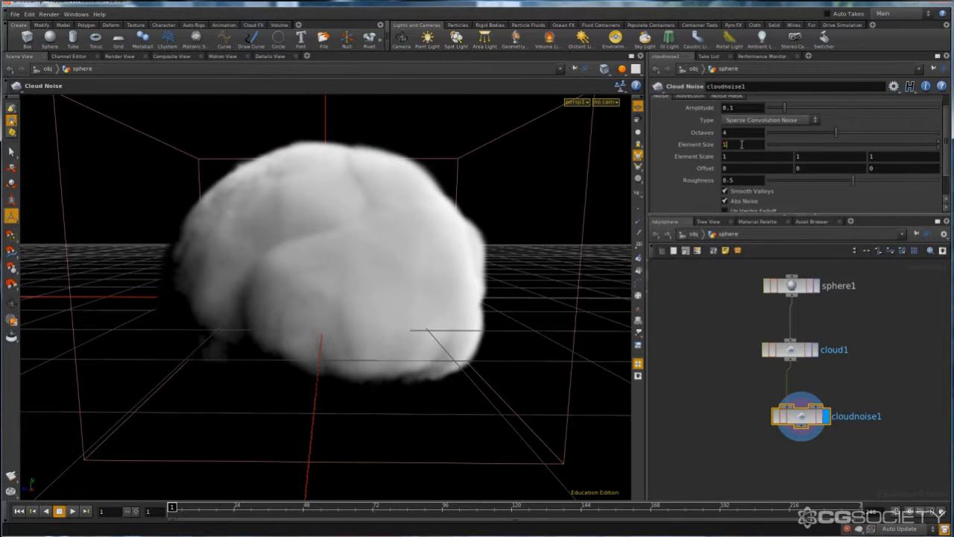
key(Return)
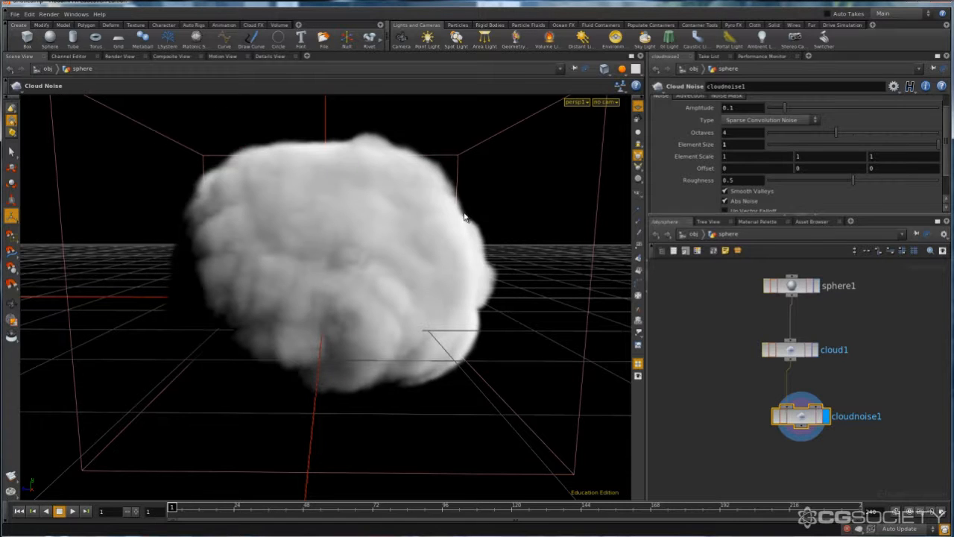
drag(471, 219, 597, 203)
- Try a Cloud Noise Amplitude of 1, interrupt the cooking and return the value to 0.1
double_click(732, 108)
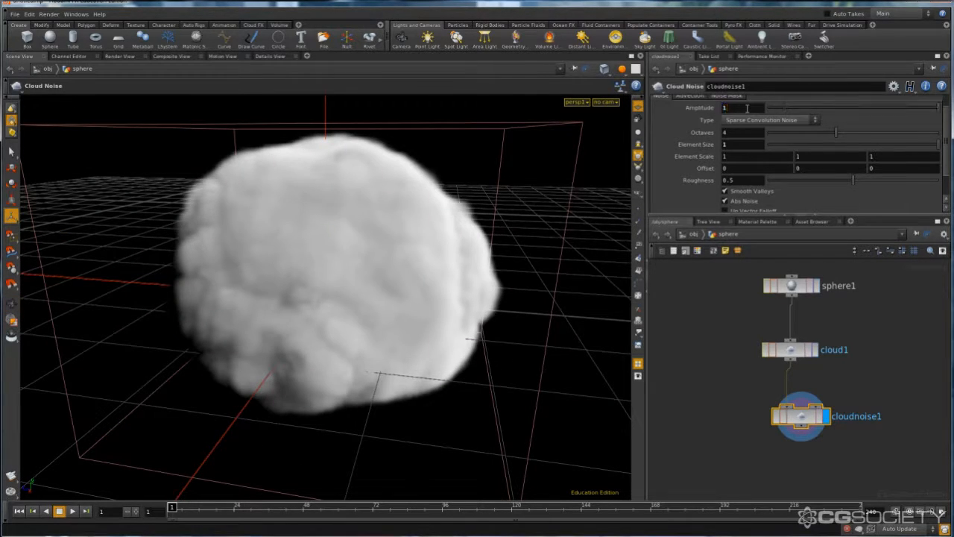
text(1)
key(Return)
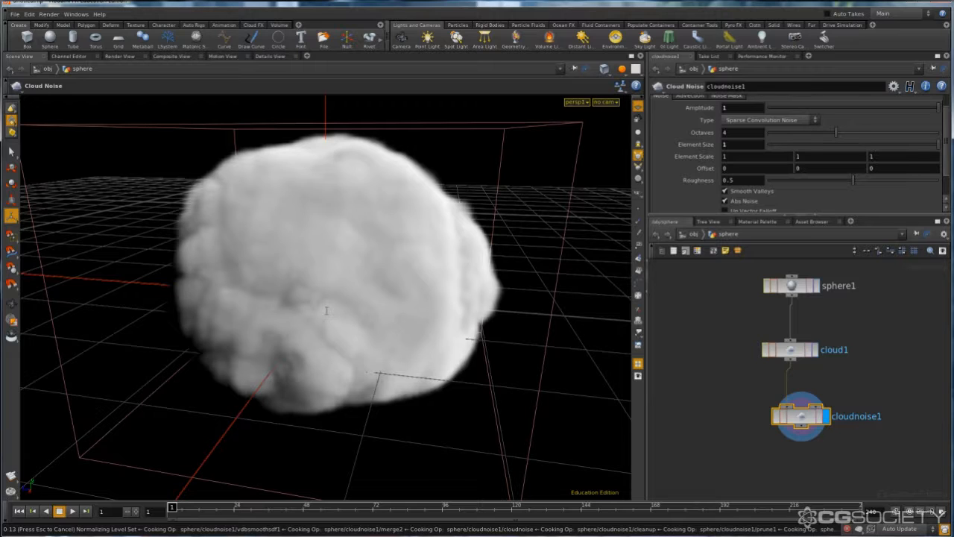
key(Escape)
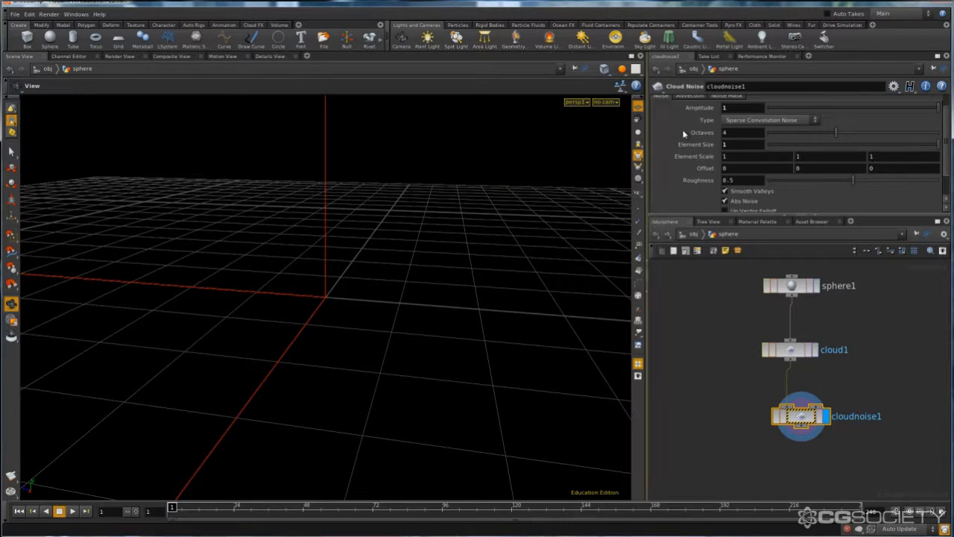
text(1)
key(Return)
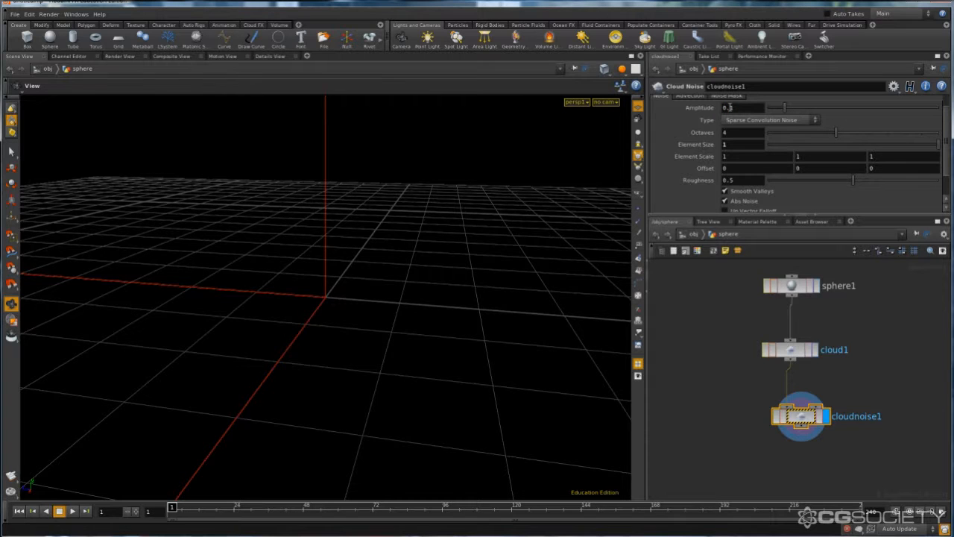
- Set the Cloud Noise node's Amplitude to 0.35
double_click(730, 108)
text(0.)
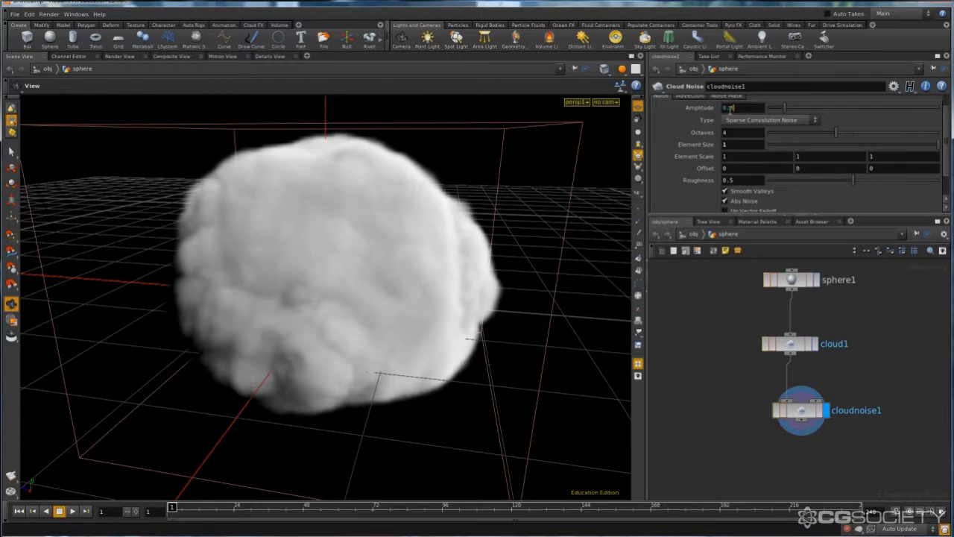
text(35)
key(Return)
drag(492, 196, 347, 200)
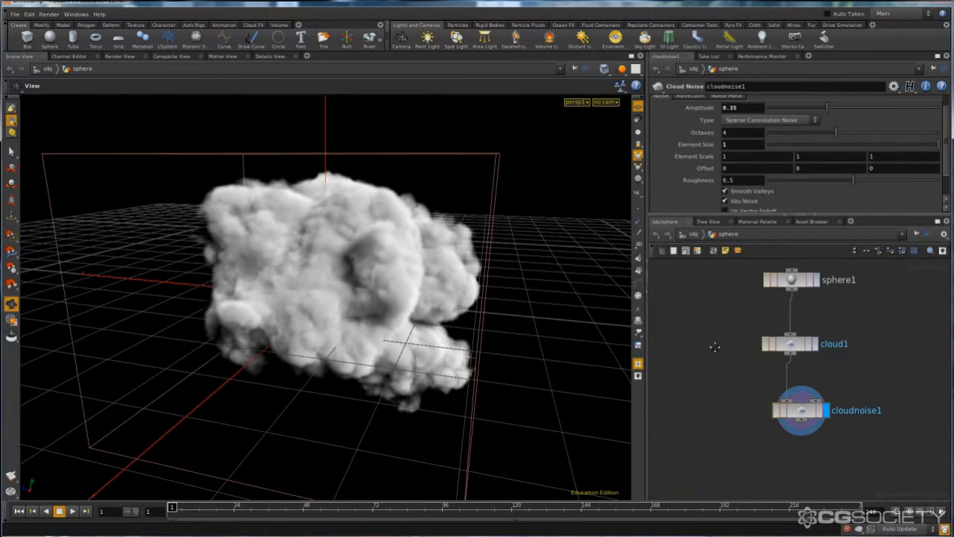
- Display the sphere node, change its Primitive Type to Polygon and set its Frequency to 25
middle_drag(718, 352, 704, 399)
drag(799, 342, 799, 313)
click(799, 301)
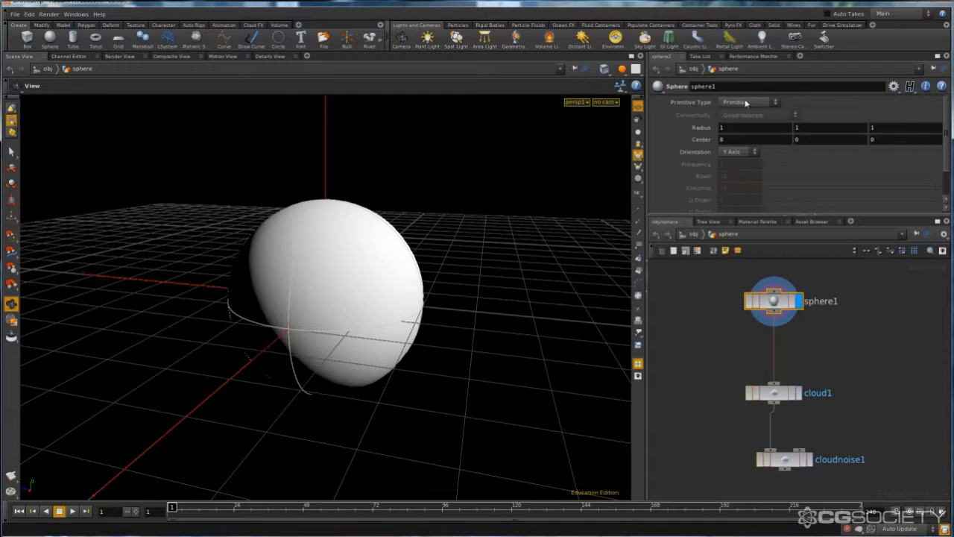
click(746, 103)
click(740, 125)
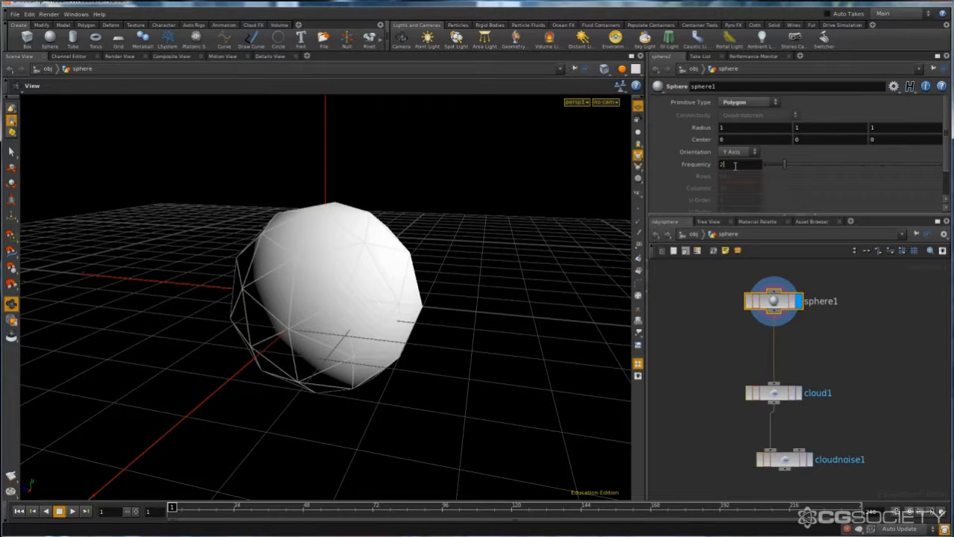
text(5)
key(Return)
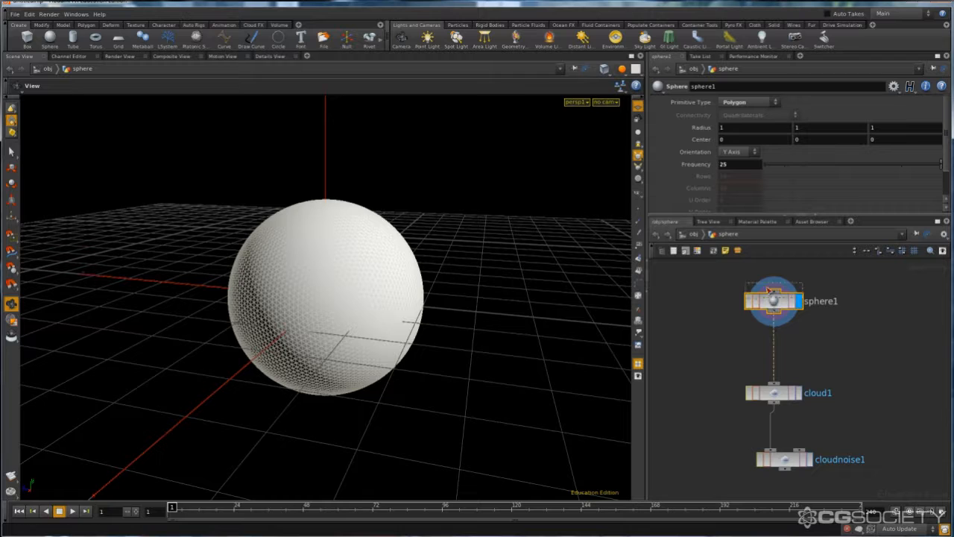
- Insert a displayed Mountain node between the sphere and Cloud nodes and set its Frequency to 0.5 on all axes
drag(773, 292, 773, 276)
key(Tab)
text(mou)
key(Return)
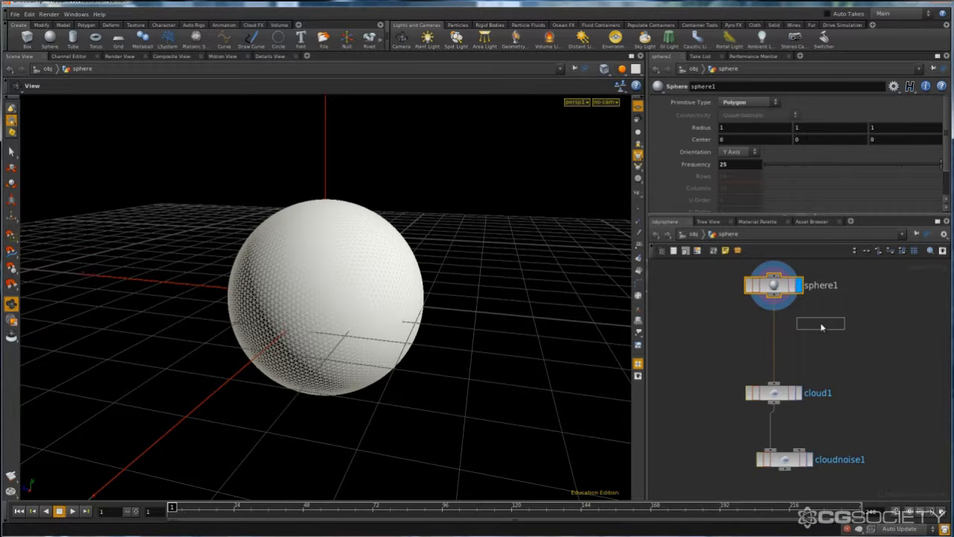
click(773, 324)
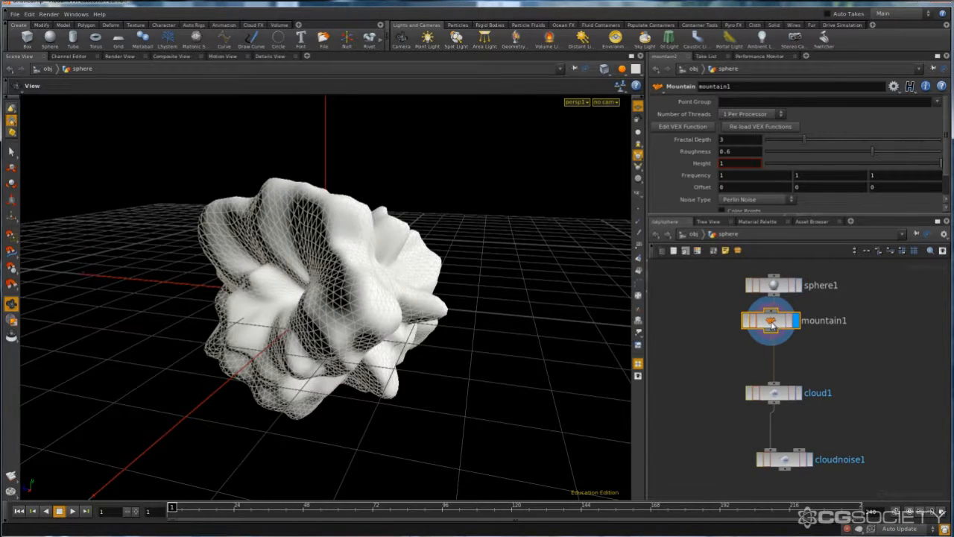
middle_drag(698, 175, 660, 173)
middle_drag(665, 173, 667, 173)
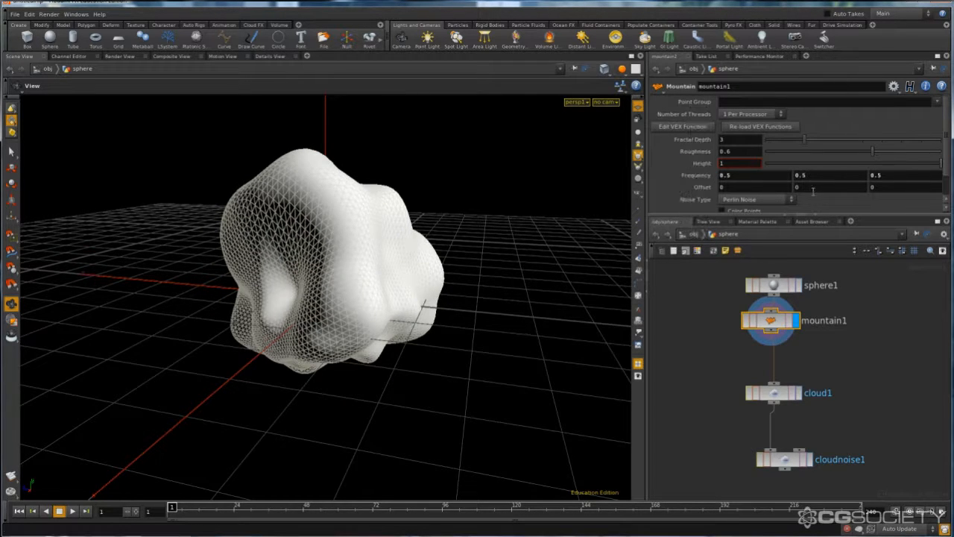
- Stretch the sphere vertically by setting its Y Radius to 1.5
click(774, 284)
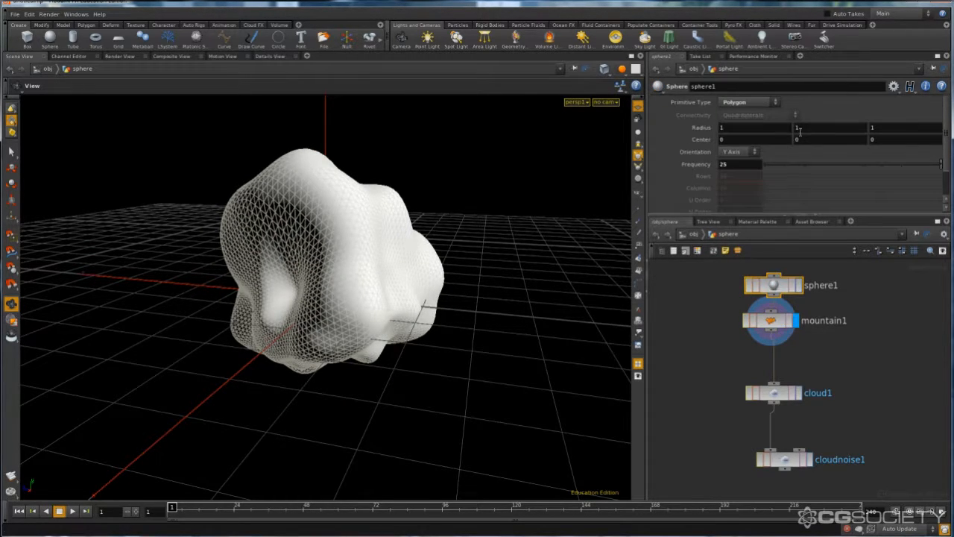
middle_drag(800, 130, 829, 133)
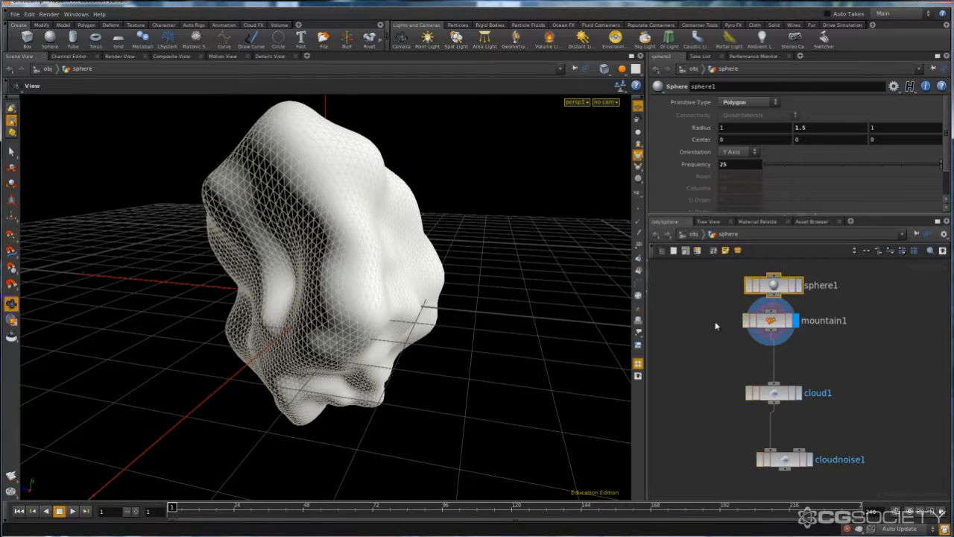
drag(503, 264, 411, 262)
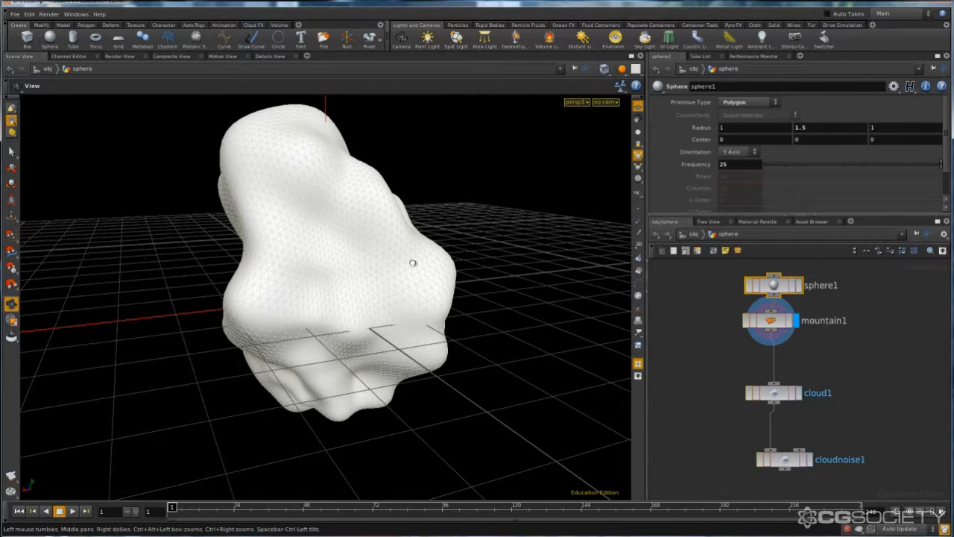
- Display the Cloud node and examine the volume generated from the deformed sphere
click(801, 393)
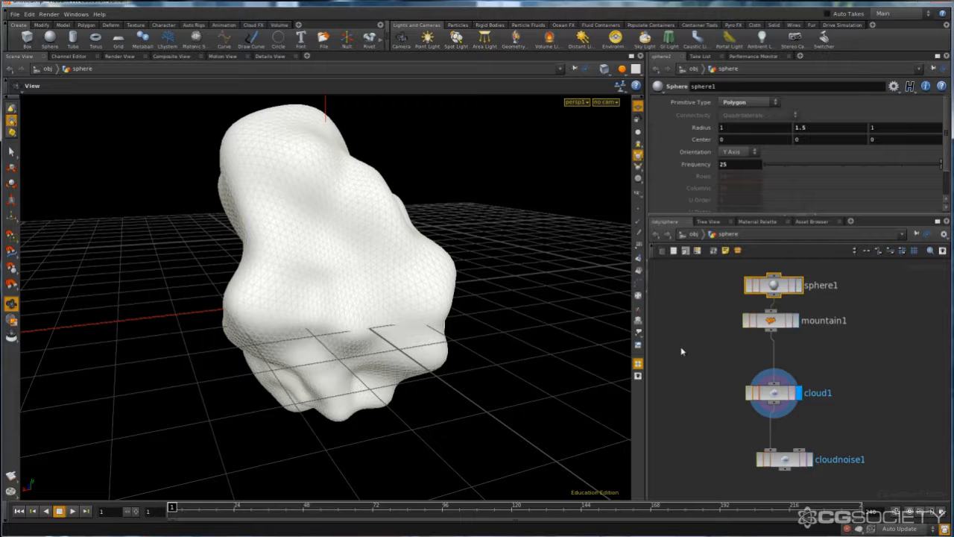
drag(340, 245, 680, 320)
click(775, 376)
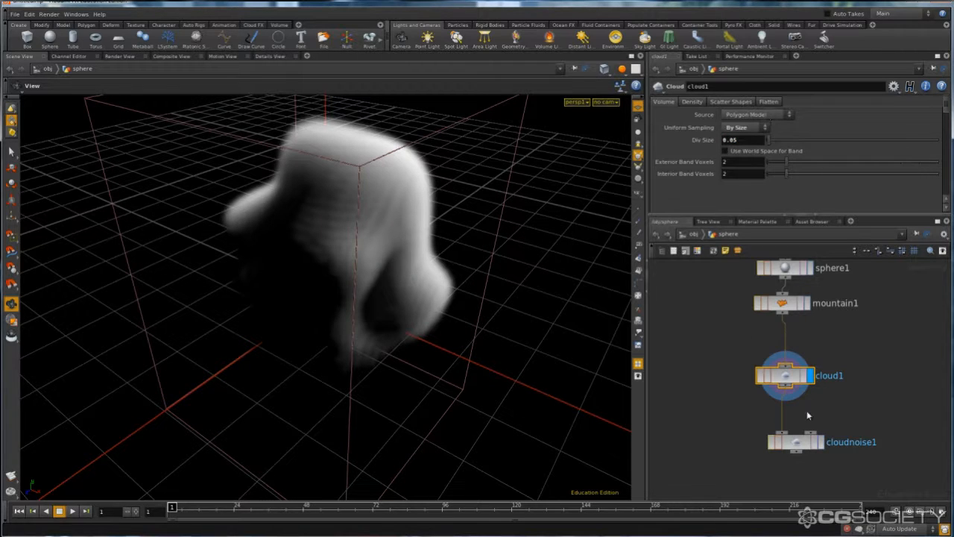
- Display the Cloud Noise node's result and align that node beneath the Cloud node
click(822, 443)
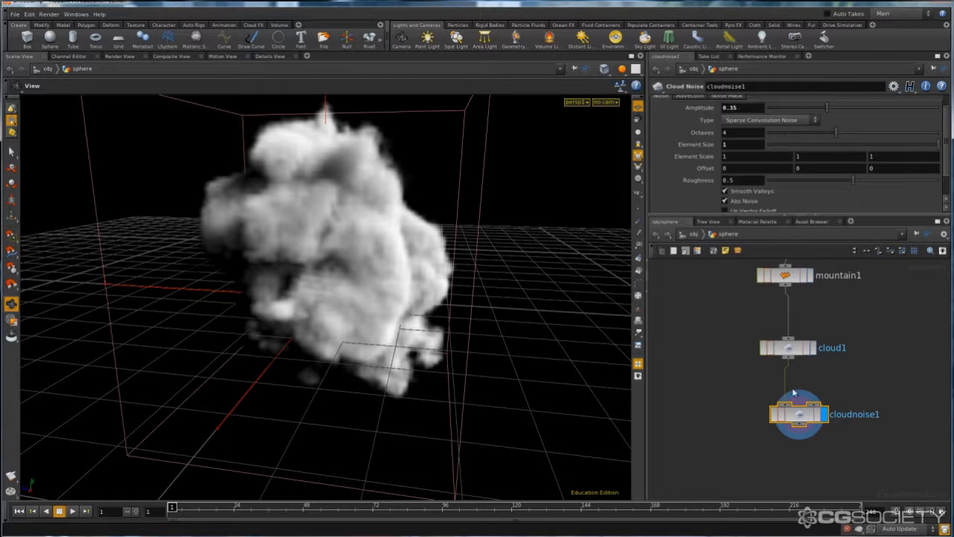
drag(799, 414, 788, 411)
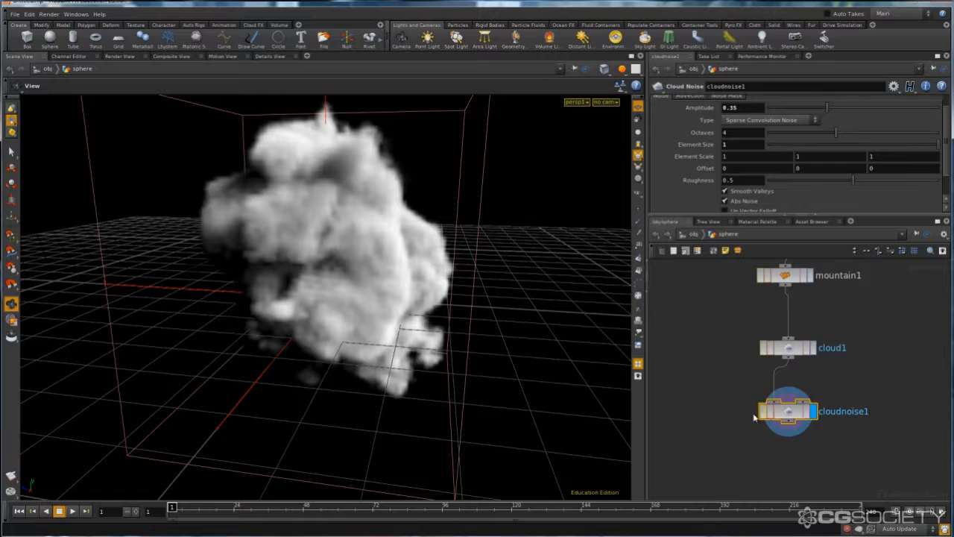
drag(357, 216, 315, 225)
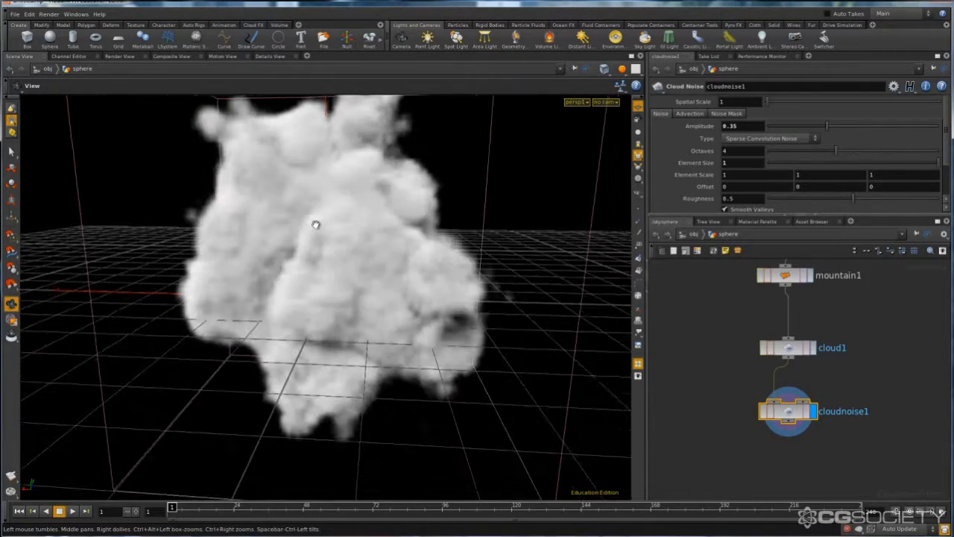
drag(326, 270, 380, 213)
- Compare the plain Cloud volume with the Cloud Noise result, leaving the Cloud Noise node displayed
click(814, 348)
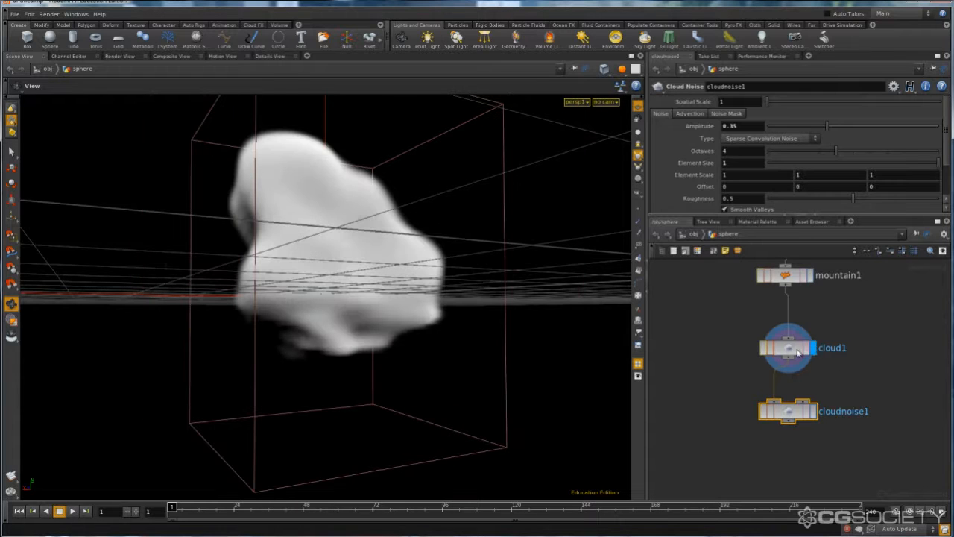
click(783, 347)
drag(313, 283, 300, 314)
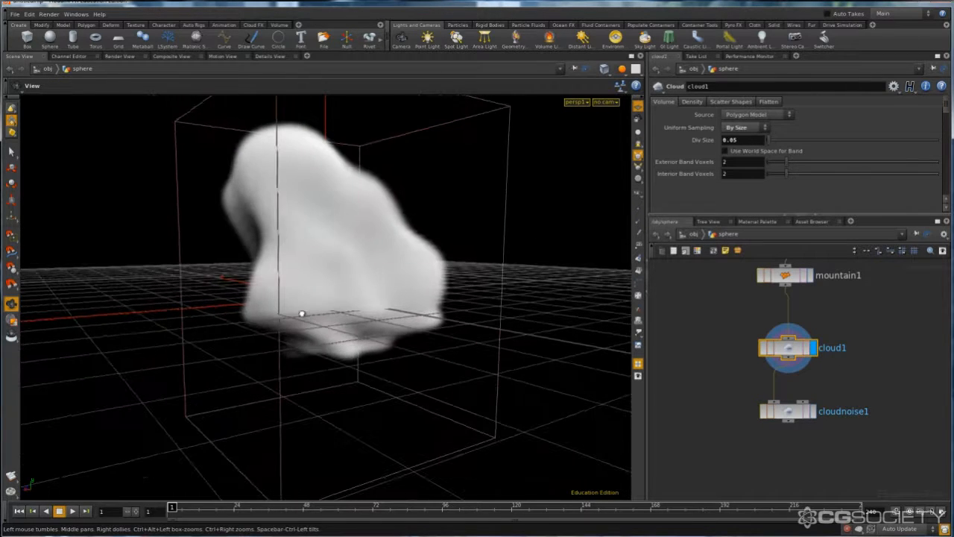
click(812, 410)
click(795, 415)
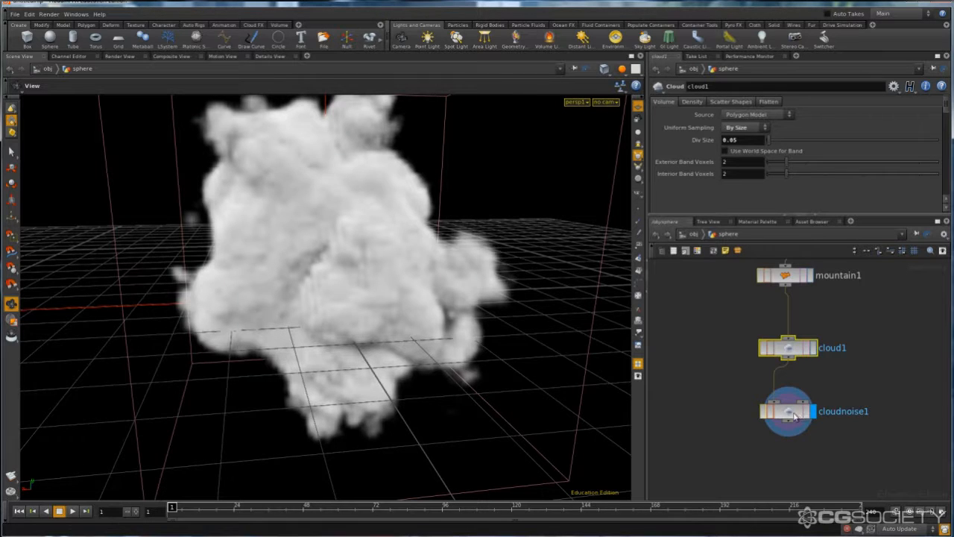
click(791, 413)
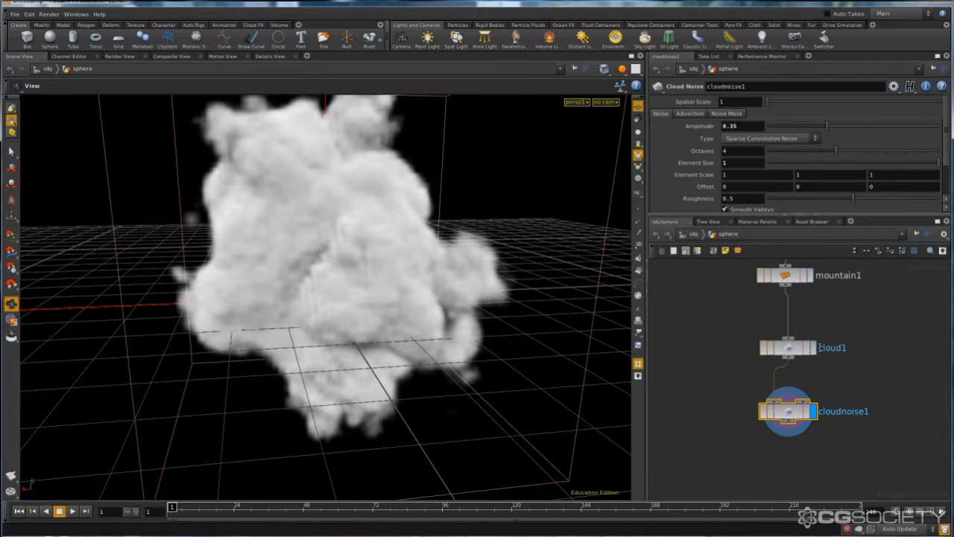
click(838, 387)
- Enter the Cloud Noise node's internal network and examine its node chain down to the cloudnoise Volume VOP
click(795, 415)
double_click(795, 414)
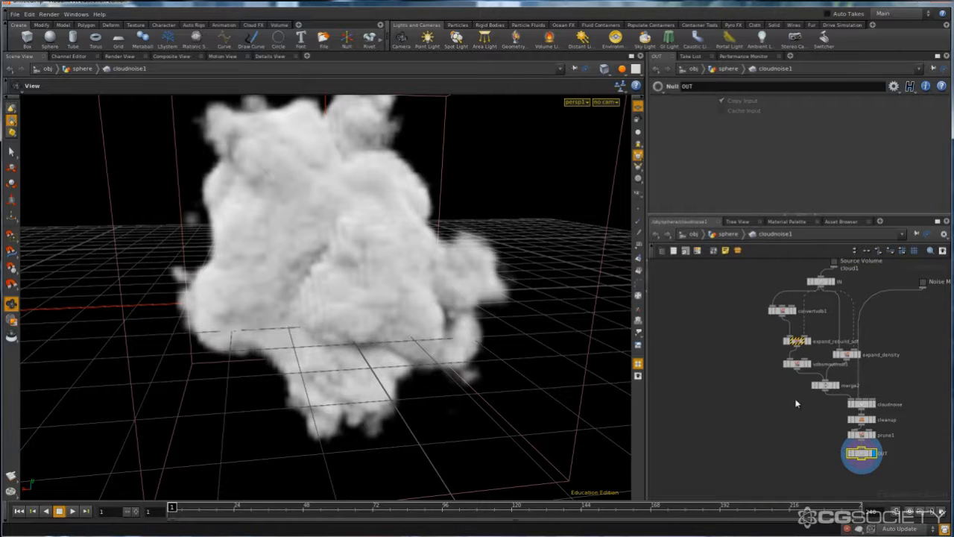
scroll(835, 297, up, 3)
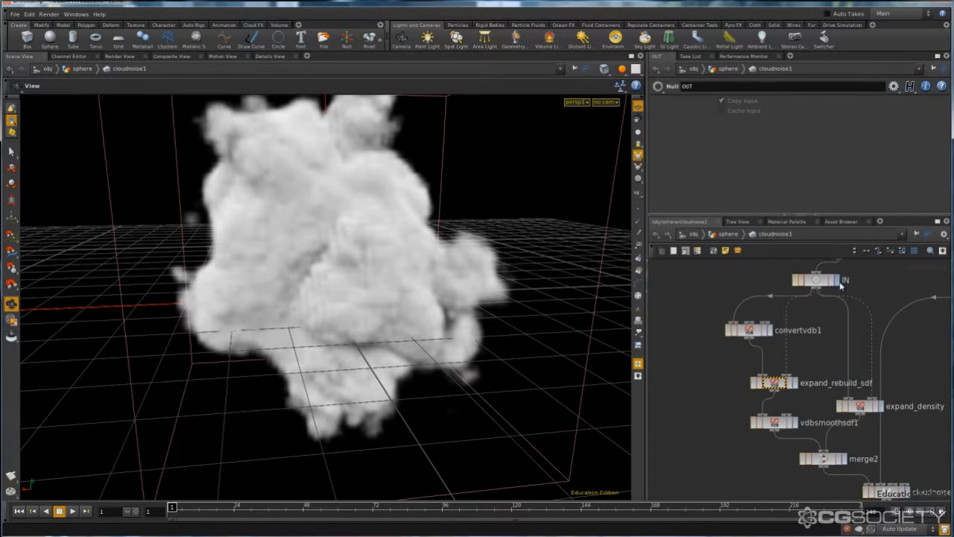
click(752, 326)
click(775, 422)
middle_drag(777, 487, 670, 340)
click(777, 345)
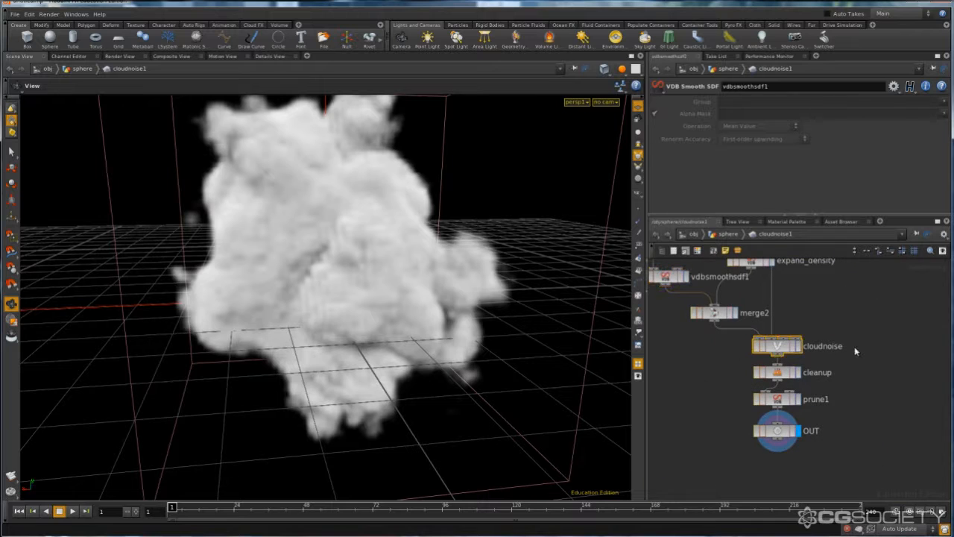
- Enter the cloudnoise Volume VOP and examine the advection noise nodes around aaflownoise1
double_click(777, 346)
scroll(814, 345, down, 4)
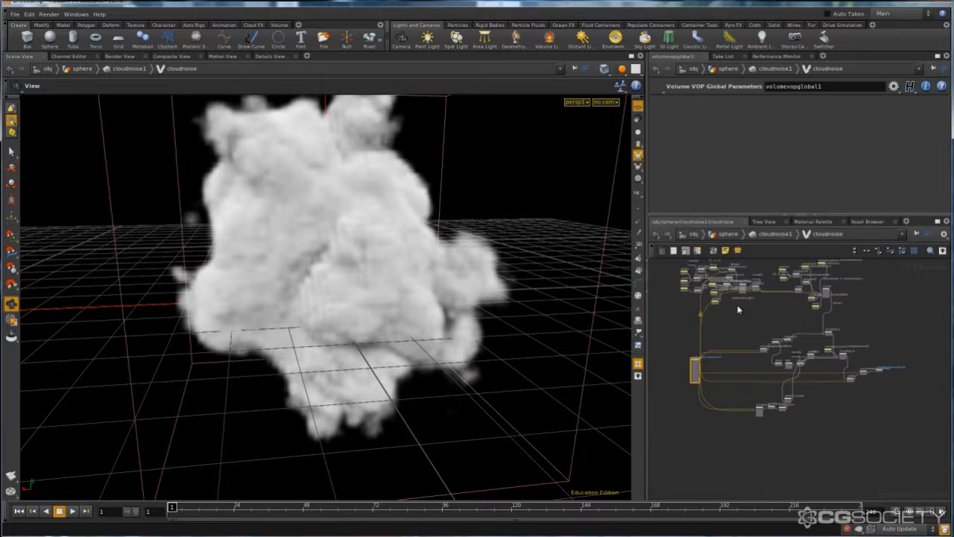
middle_drag(771, 323, 779, 368)
scroll(722, 320, up, 3)
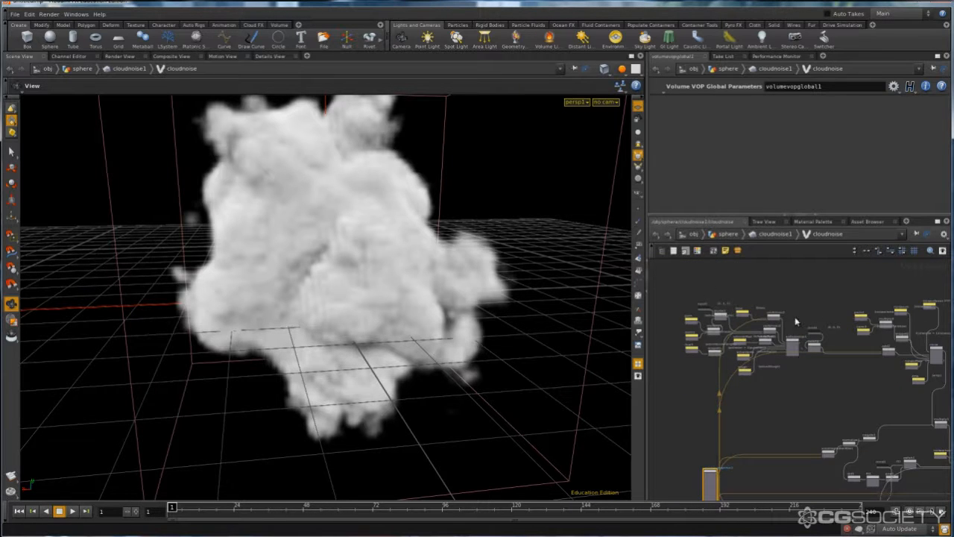
scroll(786, 356, up, 5)
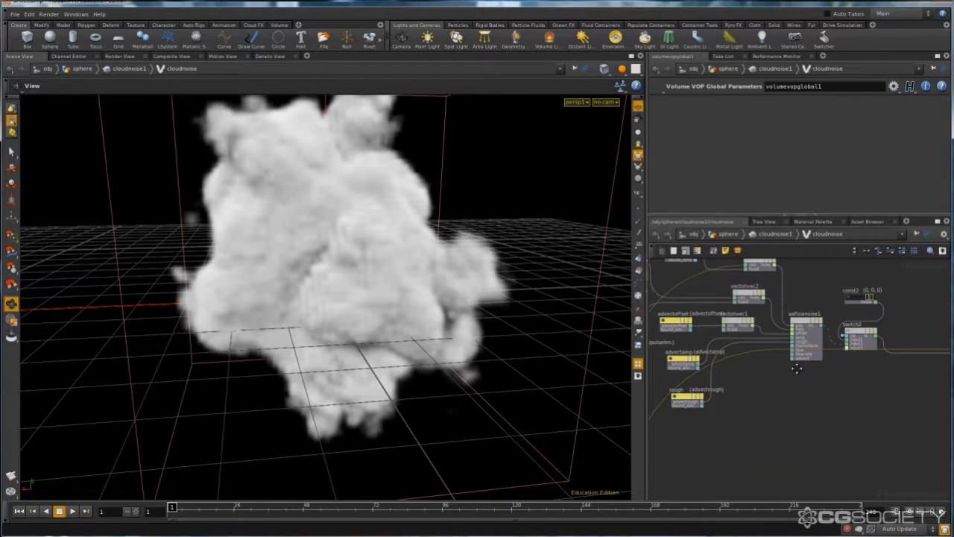
scroll(827, 328, up, 3)
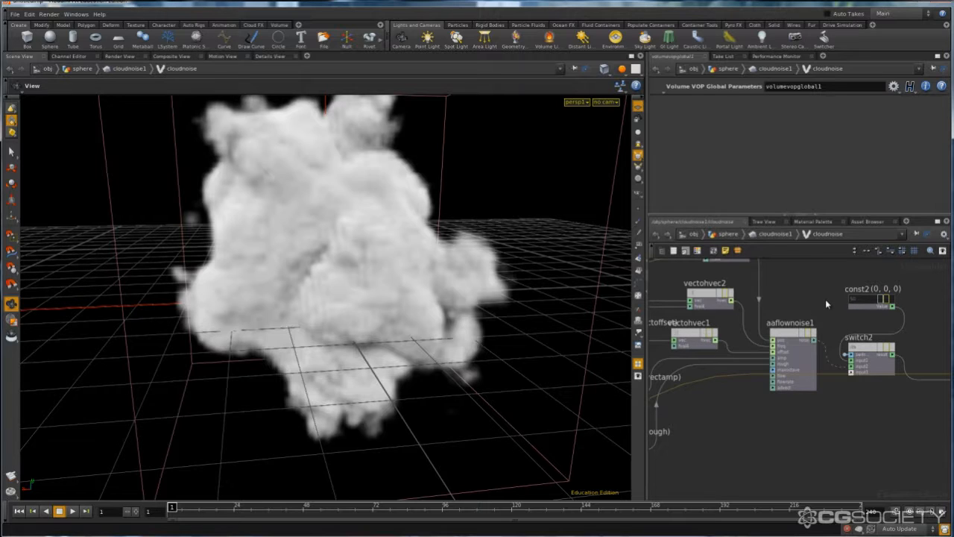
- Examine the advection parameter nodes, including advectoffset, advectamp and rough, and how they feed aaflownoise1
scroll(825, 301, down, 4)
scroll(774, 376, up, 1)
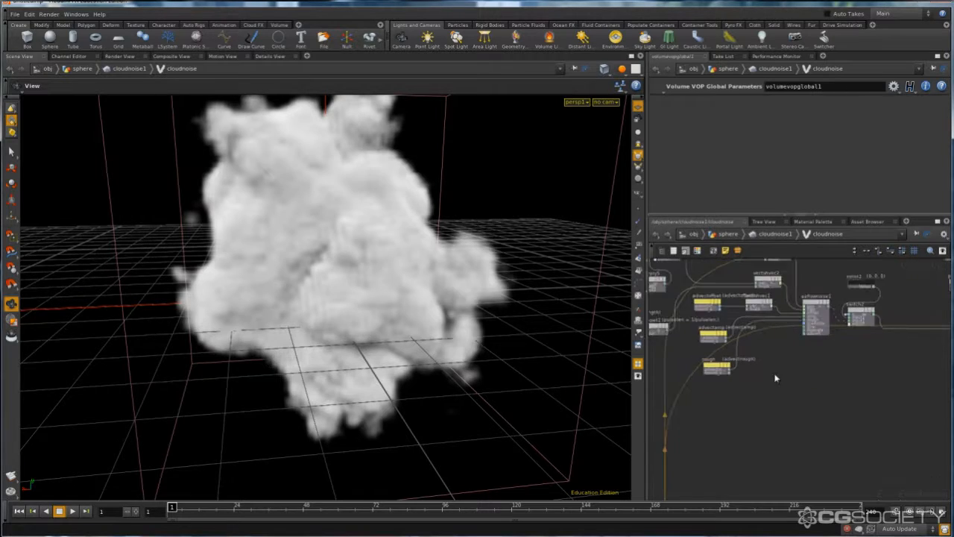
middle_drag(775, 377, 846, 407)
scroll(805, 398, up, 2)
click(769, 358)
click(761, 301)
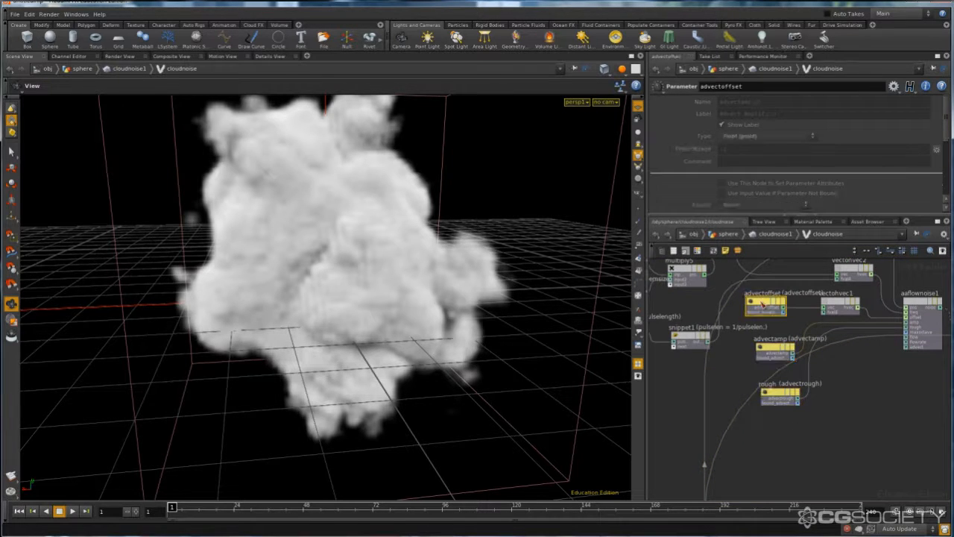
middle_drag(738, 334, 844, 334)
click(726, 292)
scroll(690, 316, down, 3)
middle_drag(692, 316, 688, 355)
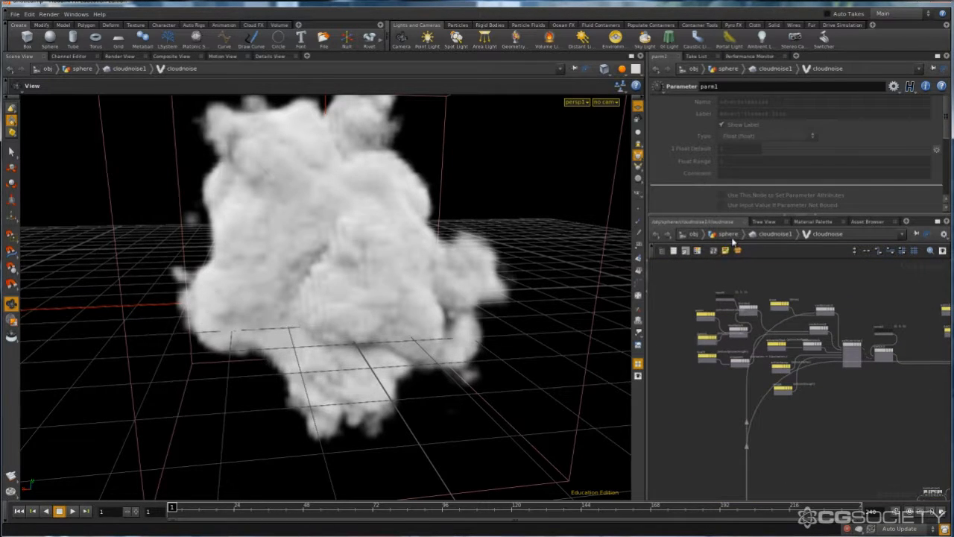
middle_drag(862, 302, 773, 301)
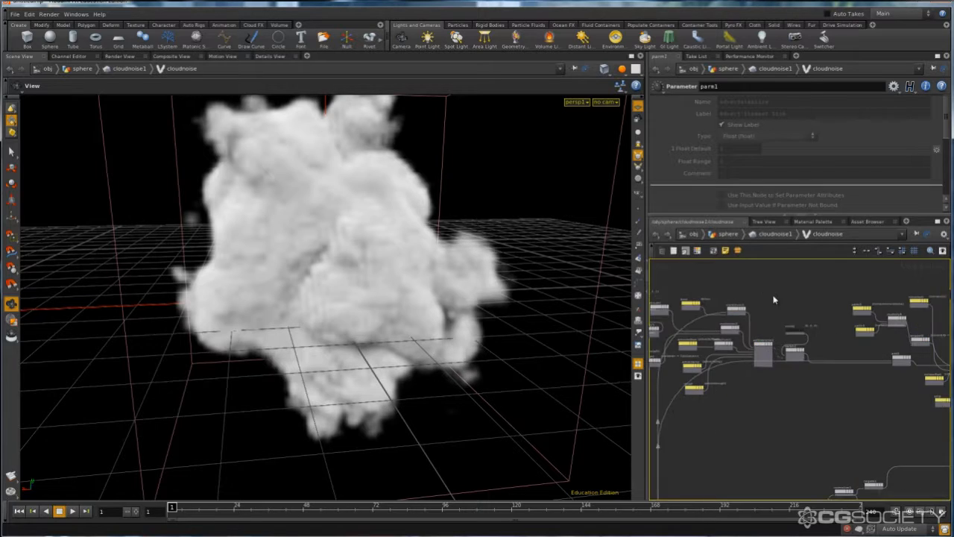
scroll(784, 383, up, 2)
middle_drag(828, 401, 824, 405)
scroll(760, 326, up, 3)
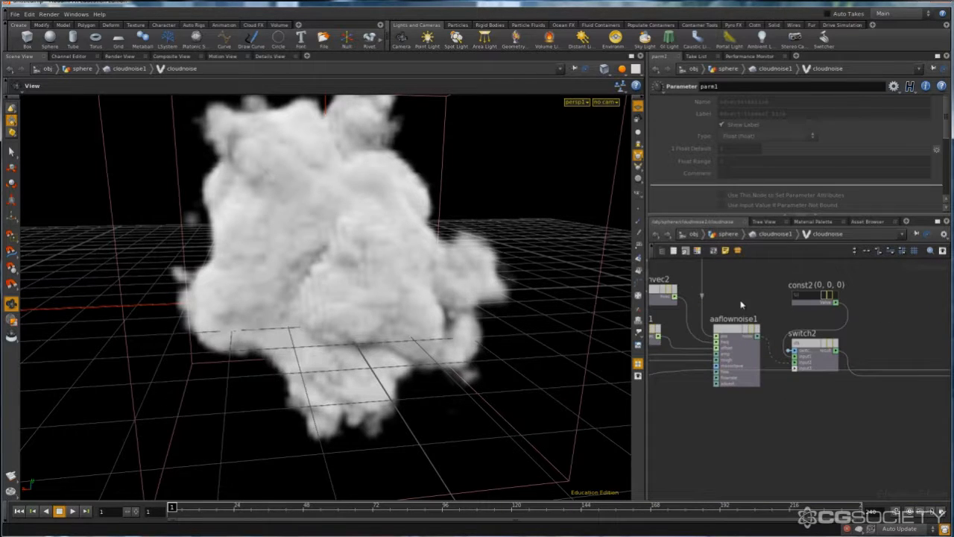
click(744, 353)
- Examine the noise For Loop node and its inputs, such as add2, noiseoffset and amp
scroll(840, 421, down, 4)
middle_drag(877, 426, 750, 397)
scroll(795, 380, up, 4)
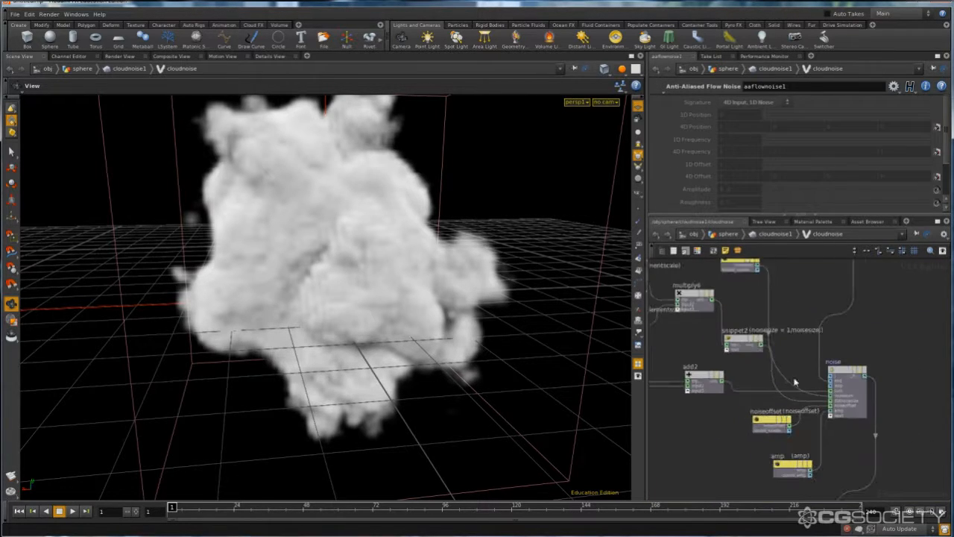
click(857, 388)
scroll(759, 426, down, 4)
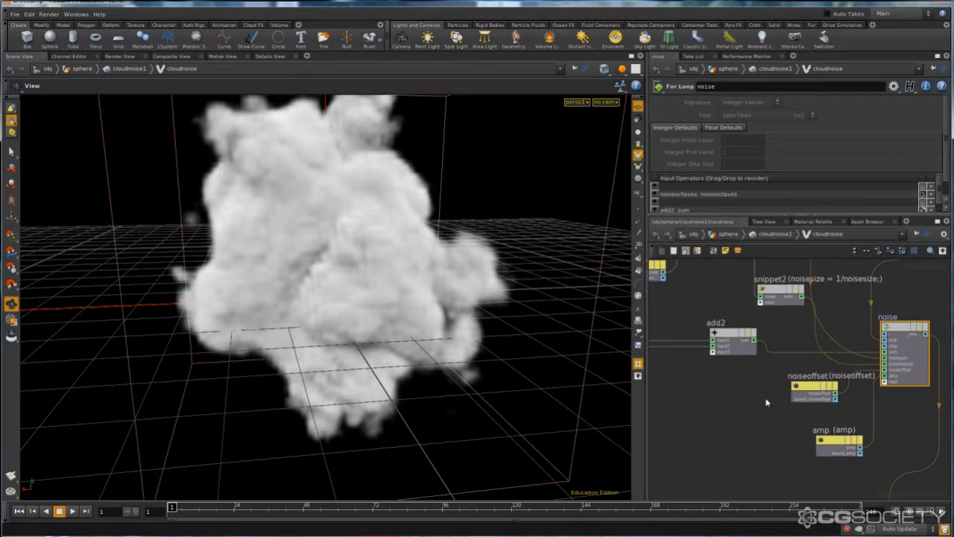
scroll(804, 390, up, 4)
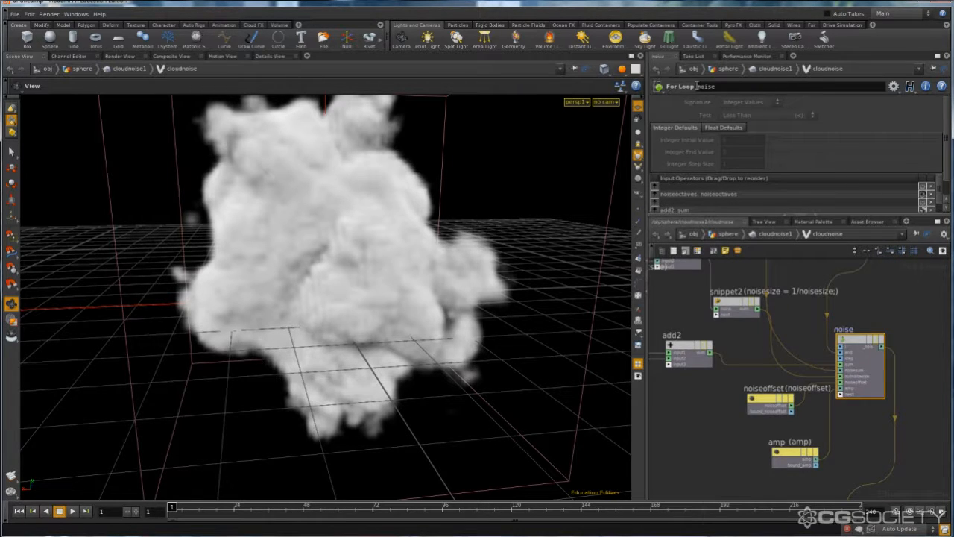
scroll(794, 328, down, 4)
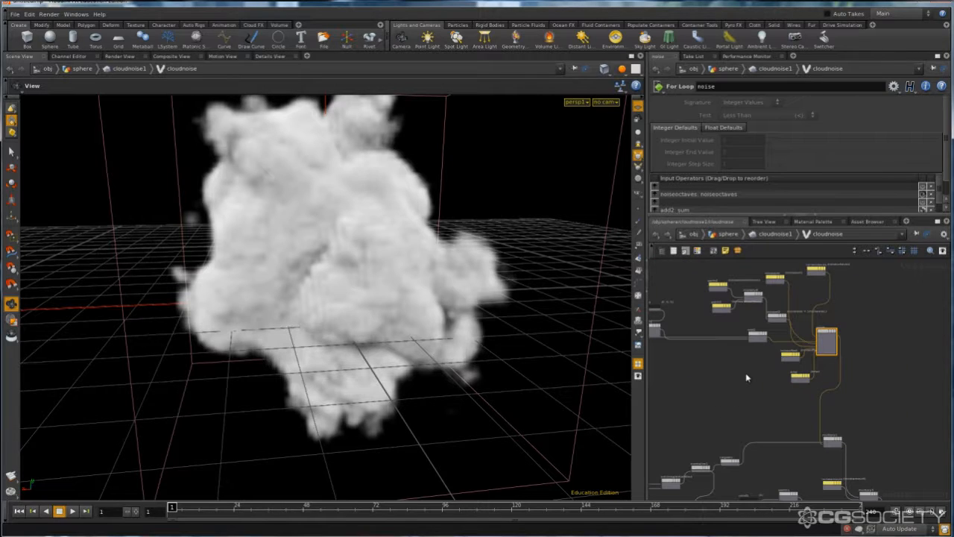
- Follow the noise loop's output down the network to the add1 node and the volumesamplefile2 node
scroll(875, 470, up, 4)
middle_drag(819, 494, 926, 403)
scroll(718, 365, down, 3)
middle_drag(718, 416, 571, 407)
middle_drag(887, 405, 817, 457)
scroll(866, 404, up, 3)
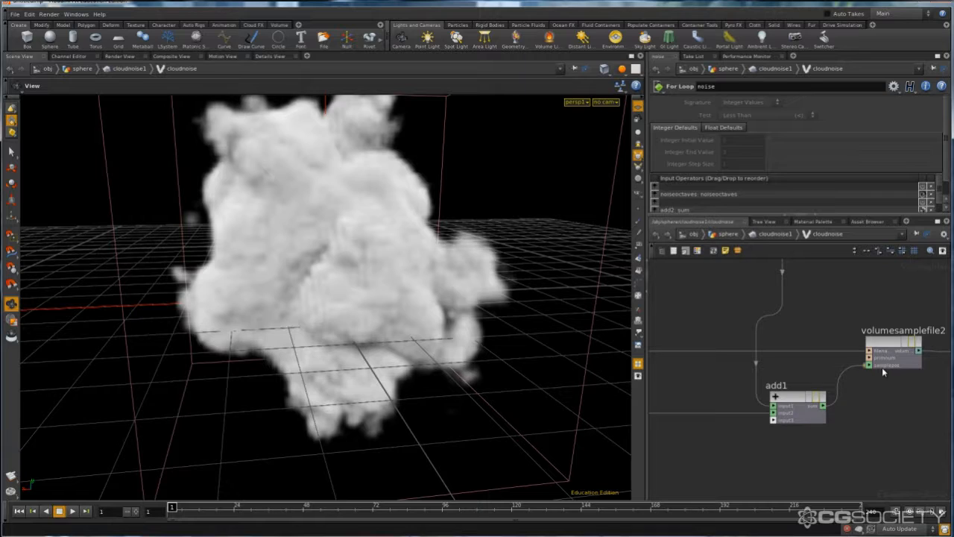
scroll(753, 380, down, 2)
middle_drag(769, 407, 879, 399)
scroll(879, 396, up, 3)
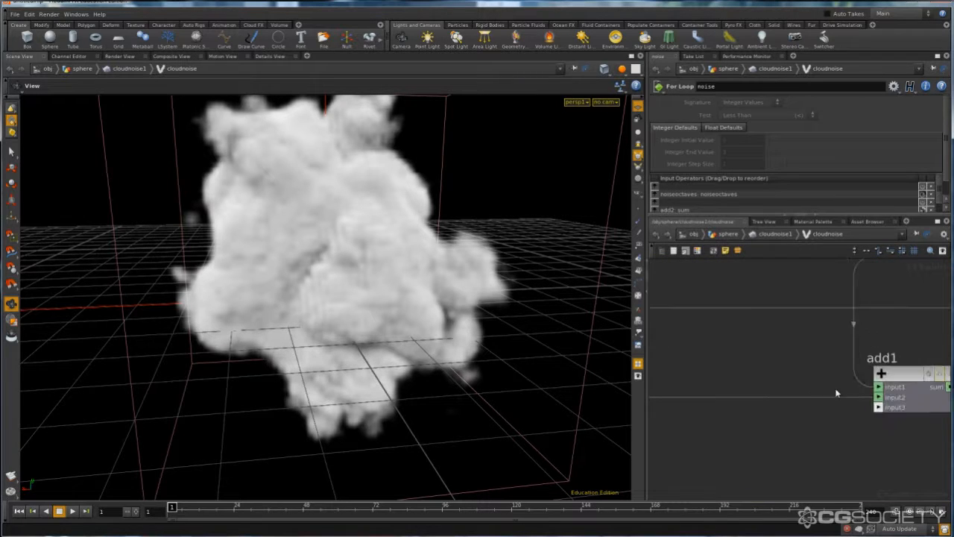
scroll(831, 366, down, 2)
middle_drag(813, 331, 951, 404)
- Trace the position output P of volumevopglobal1 to add1 and inspect that node's inputs
scroll(746, 343, down, 3)
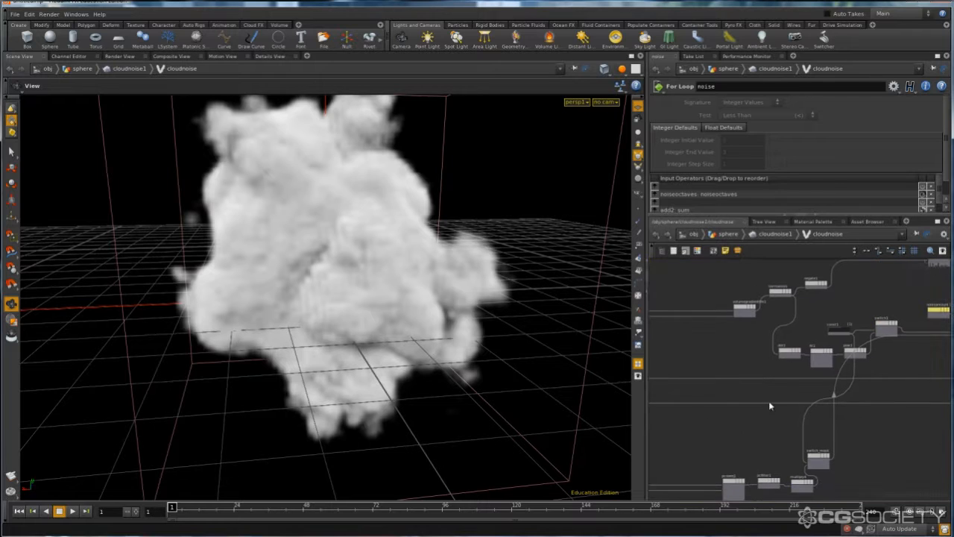
click(769, 405)
middle_drag(735, 415, 823, 413)
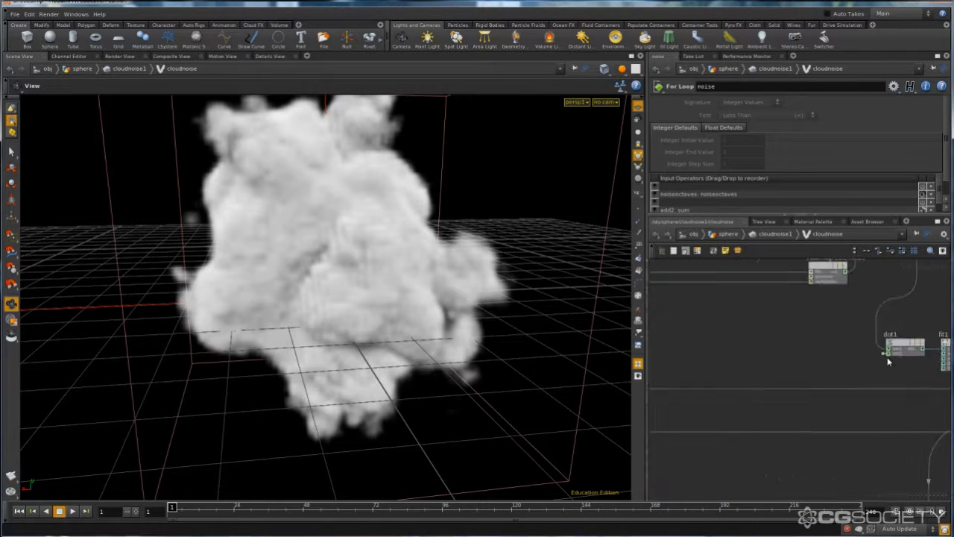
middle_drag(887, 362, 650, 363)
middle_drag(798, 390, 665, 390)
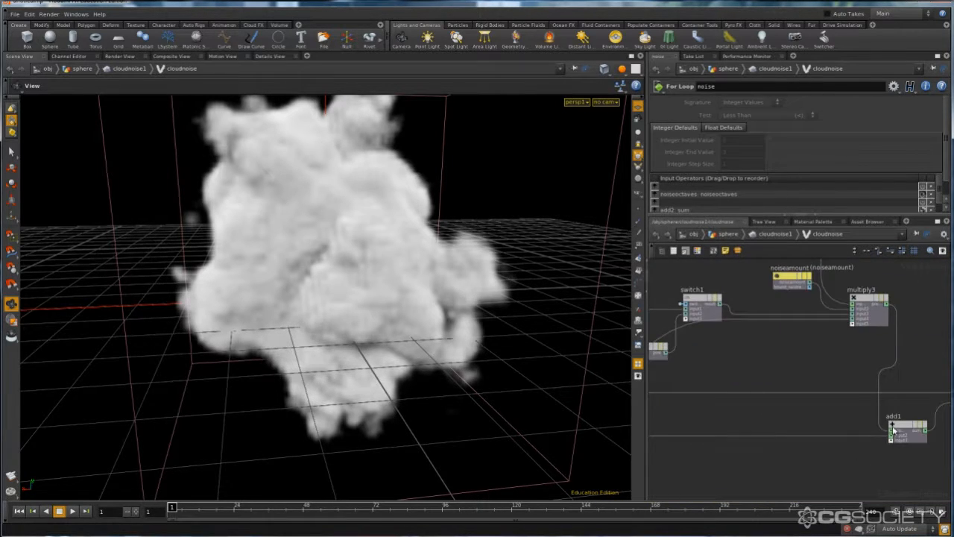
scroll(905, 405, up, 3)
click(898, 436)
scroll(902, 398, down, 2)
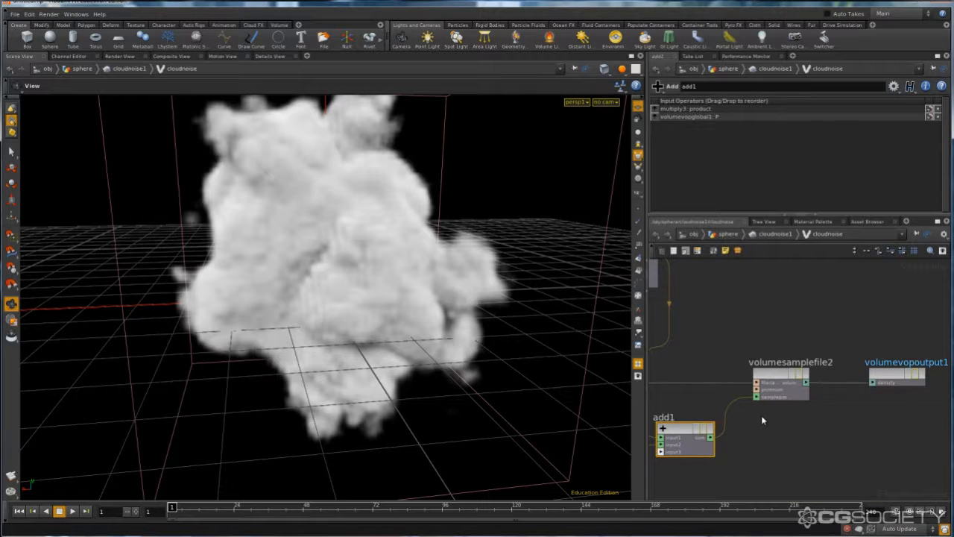
- Examine how add1 feeds the sample position of volumesamplefile2 and how its value reaches the density of volumevopoutput1
scroll(760, 413, up, 3)
click(729, 390)
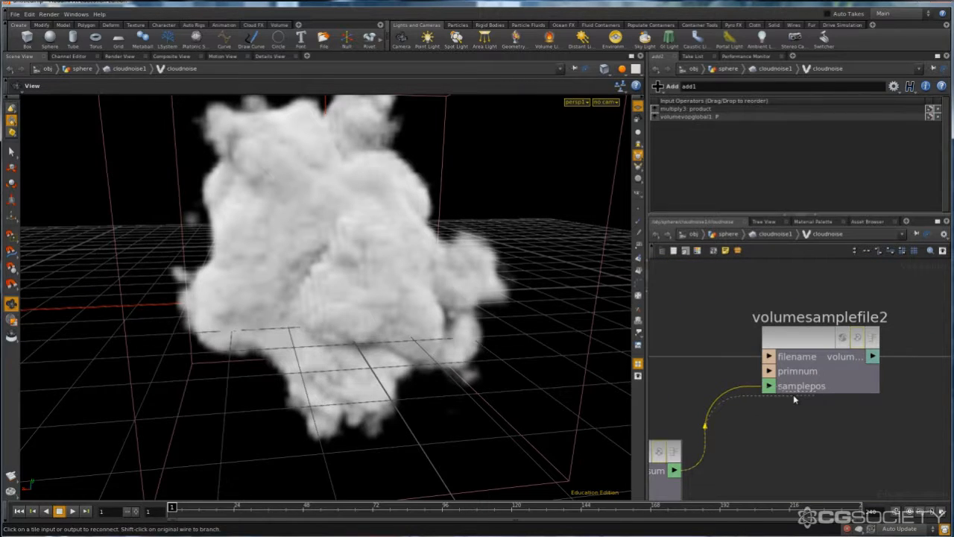
click(750, 432)
drag(740, 319, 913, 440)
middle_drag(922, 447, 695, 448)
scroll(700, 447, down, 3)
drag(711, 358, 797, 426)
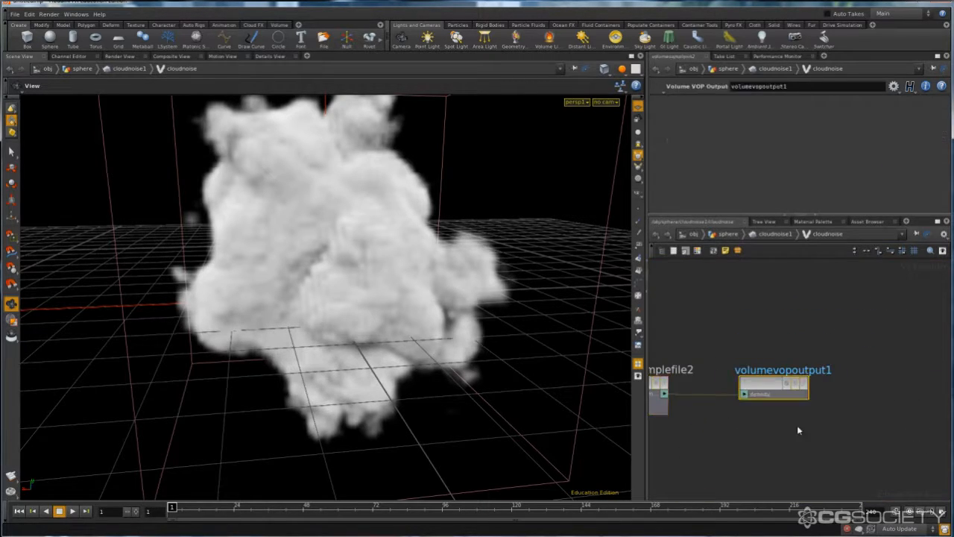
scroll(797, 430, up, 3)
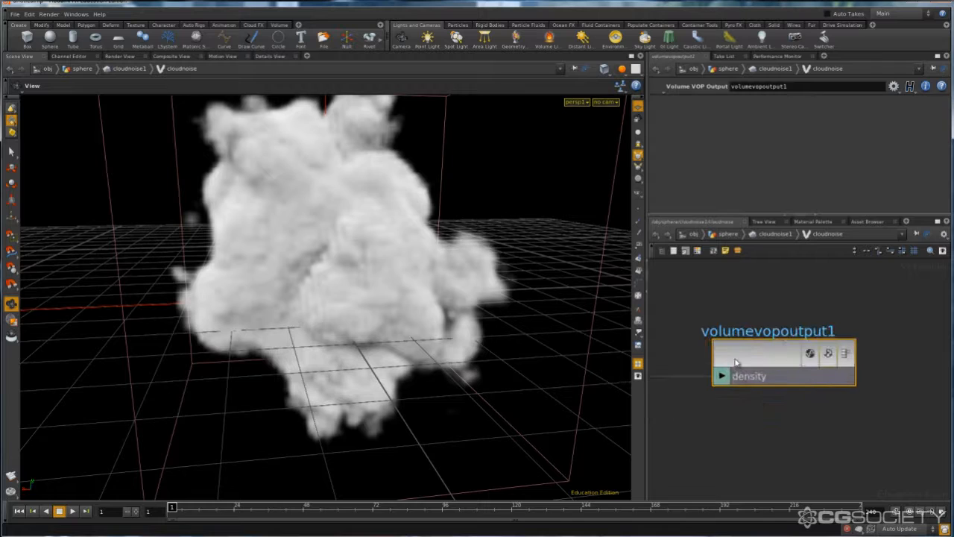
- Return to the sphere object's network and add a Convert VDB node below the Cloud Noise node
click(775, 236)
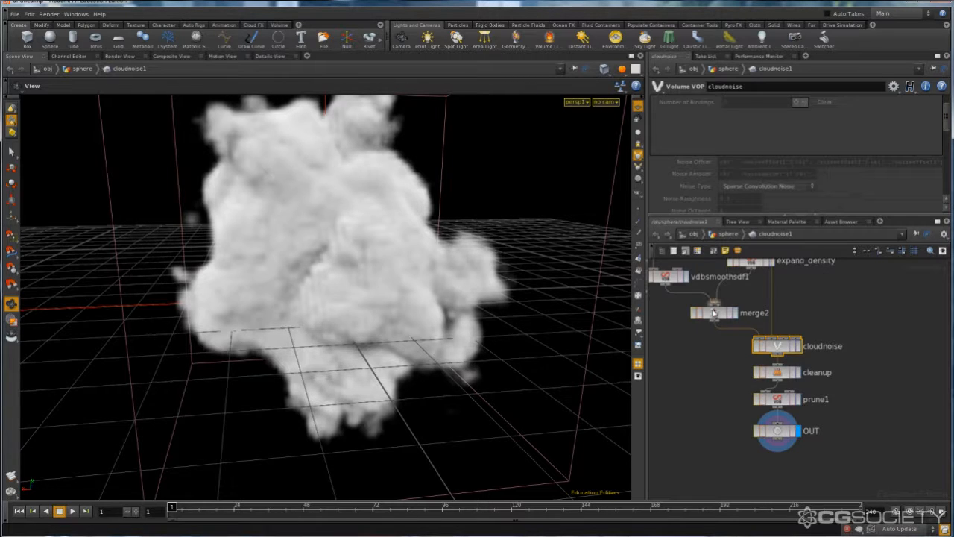
click(726, 234)
drag(498, 209, 216, 224)
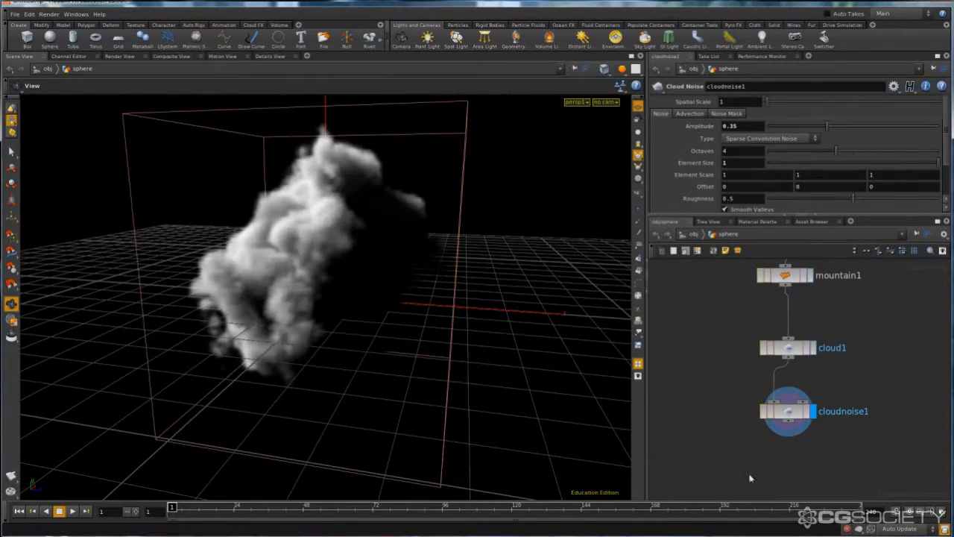
key(Tab)
text(con)
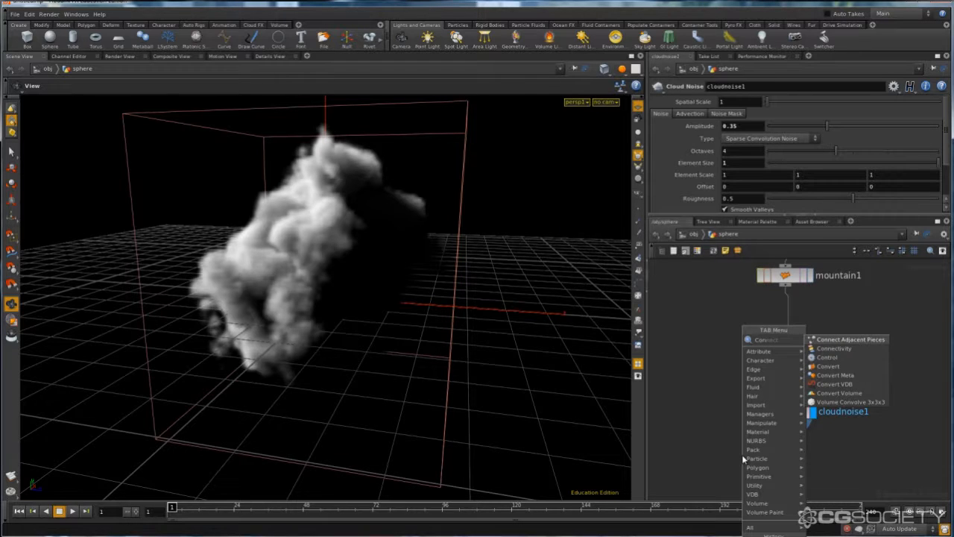
key(Down)
key(Down)
key(Down)
key(Down)
key(Down)
key(Return)
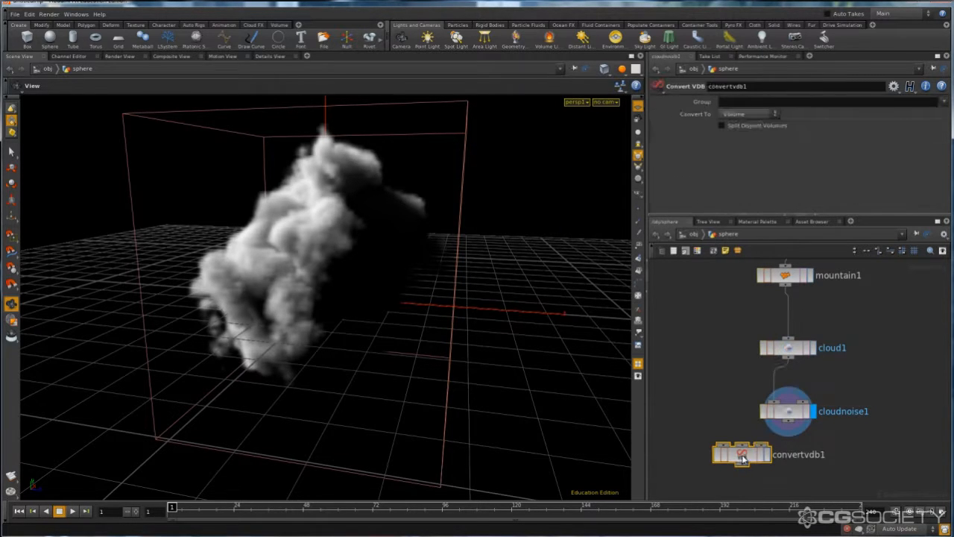
click(742, 453)
- Connect the Cloud Noise output to the Convert VDB's first input, display the Convert VDB and align it beneath Cloud Noise
click(791, 417)
middle_click(792, 419)
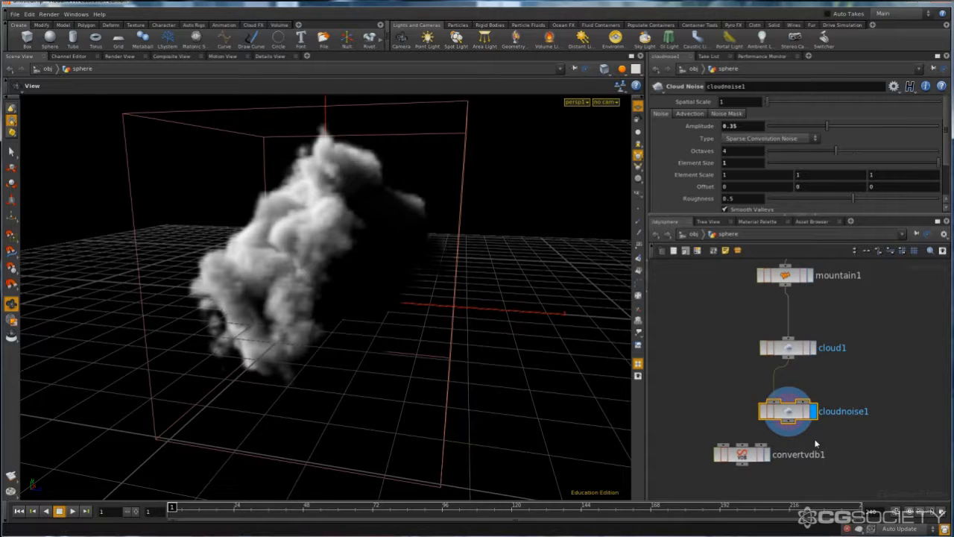
drag(788, 425, 791, 469)
click(723, 445)
click(813, 468)
click(773, 468)
middle_drag(725, 443, 737, 416)
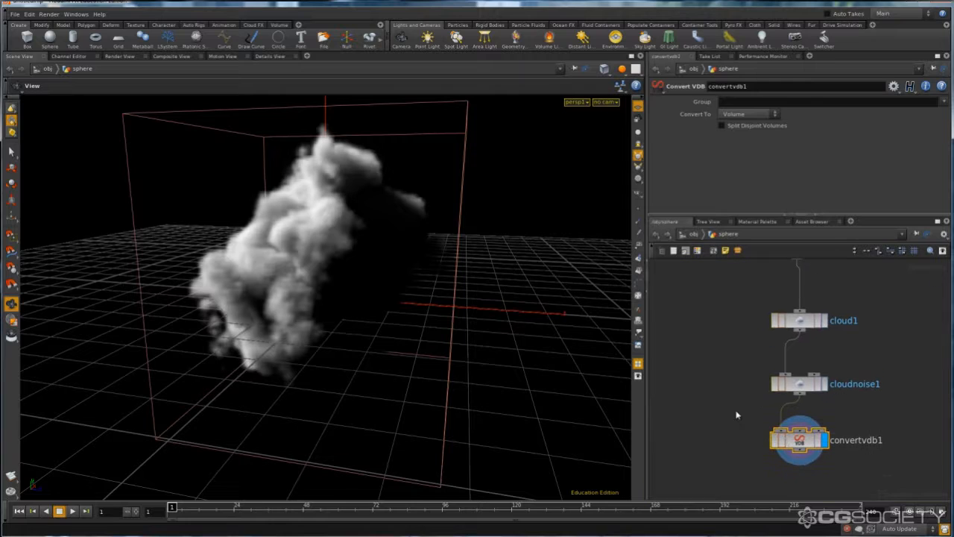
- Set the Convert VDB node to convert to Polygons and check the node's geometry information
click(742, 116)
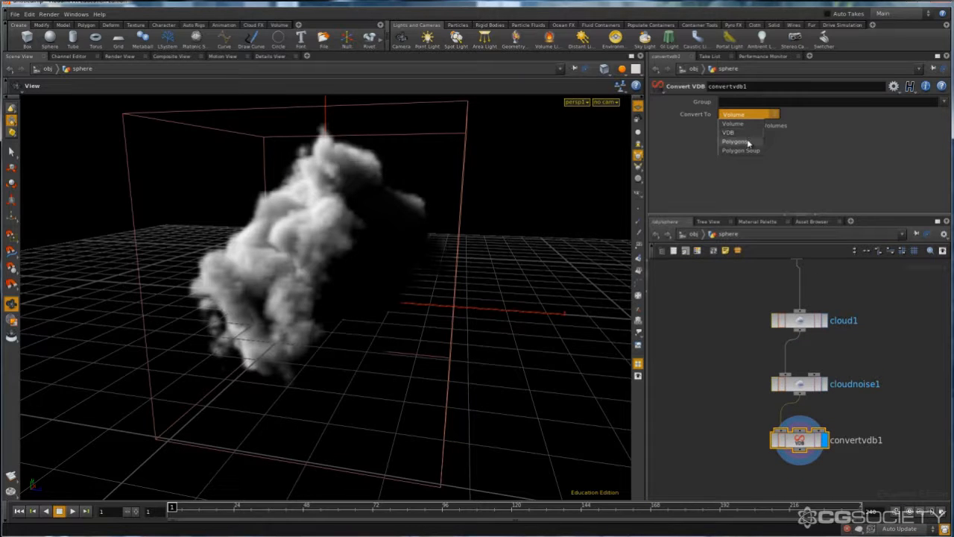
click(746, 142)
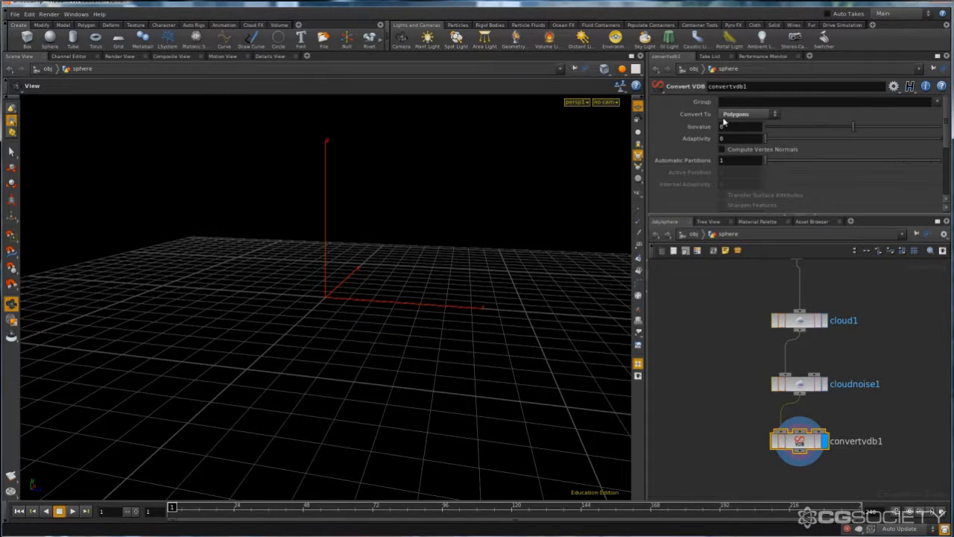
drag(292, 245, 379, 181)
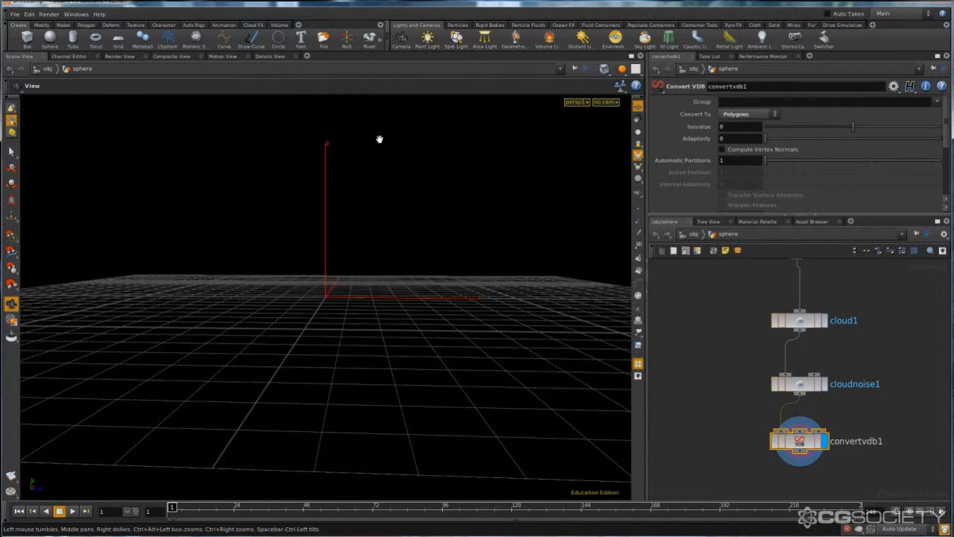
middle_click(801, 443)
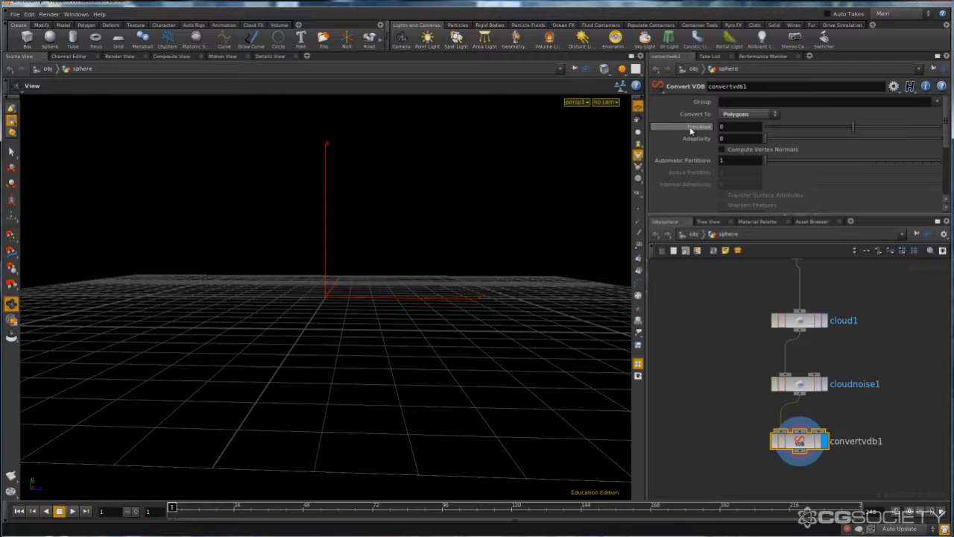
mouse_move(690, 131)
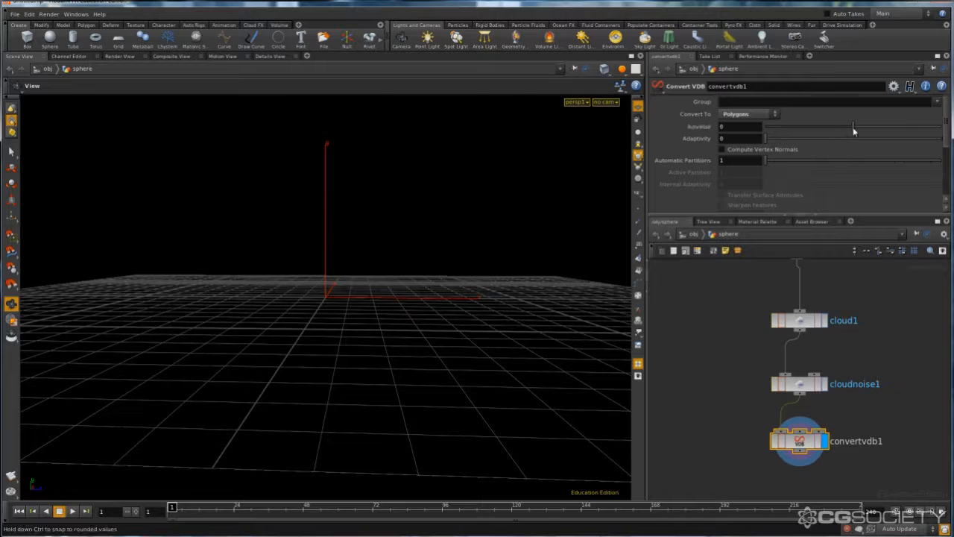
- Set the Convert VDB's Isovalue to 0.5
drag(855, 128, 915, 128)
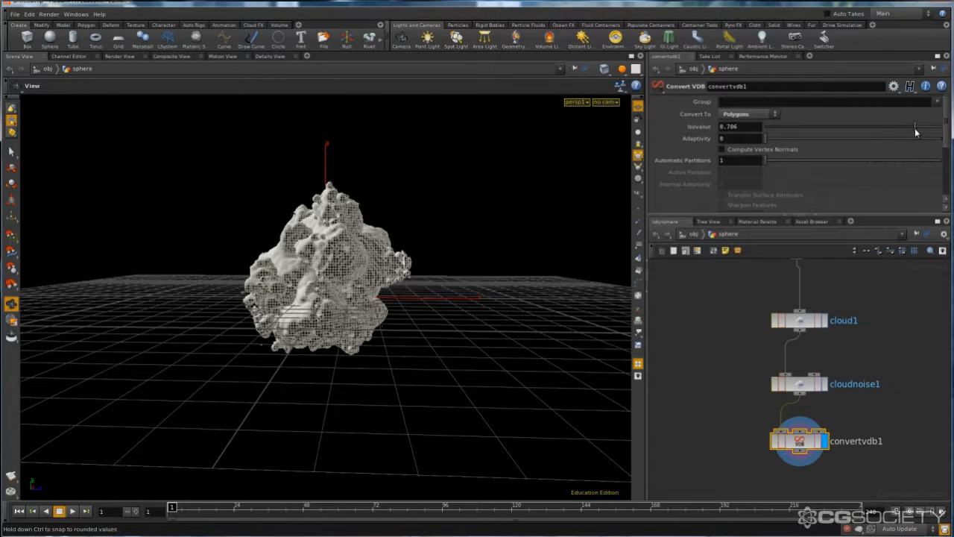
double_click(747, 126)
text(0.5)
key(Return)
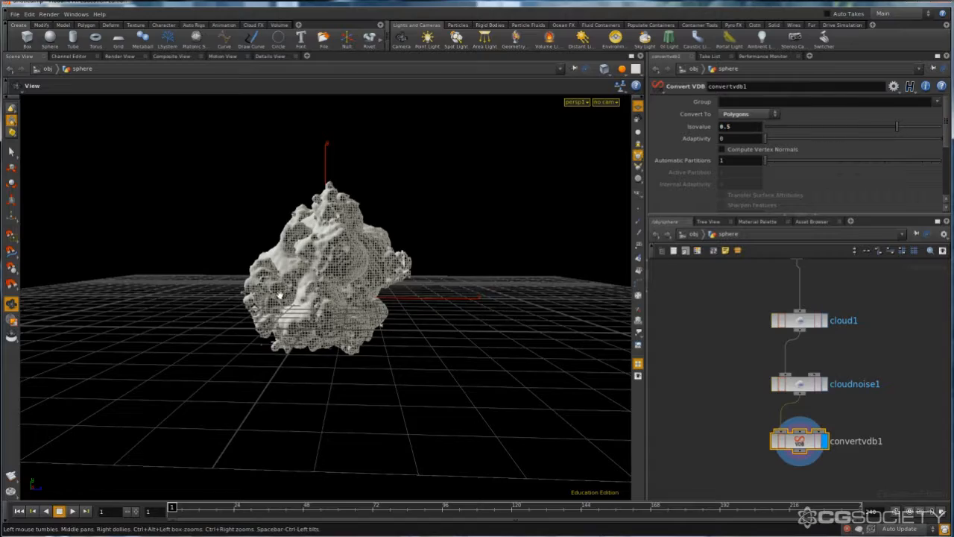
- Inspect the converted polygon cloud mesh from all sides and check the Convert VDB node's geometry information
right_drag(291, 291, 509, 252)
drag(394, 256, 313, 290)
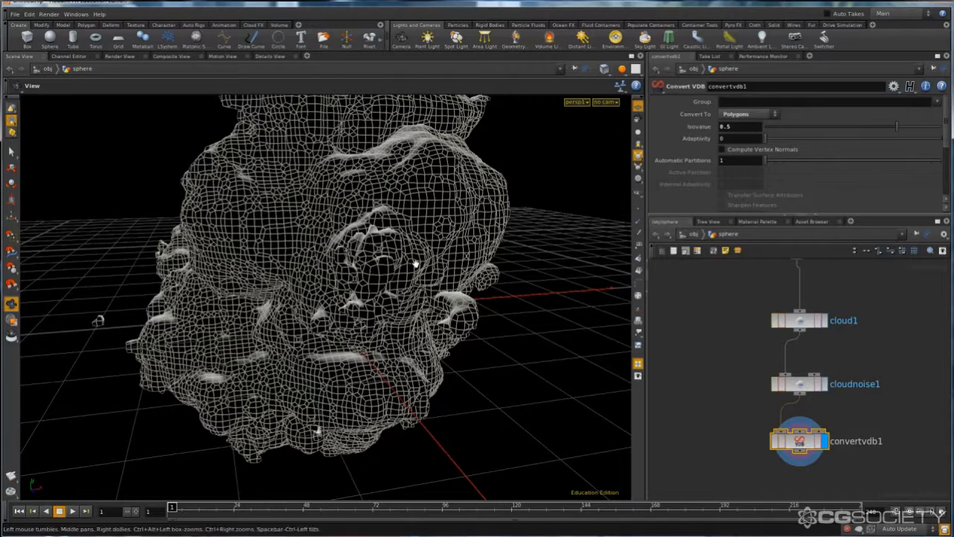
drag(416, 264, 375, 260)
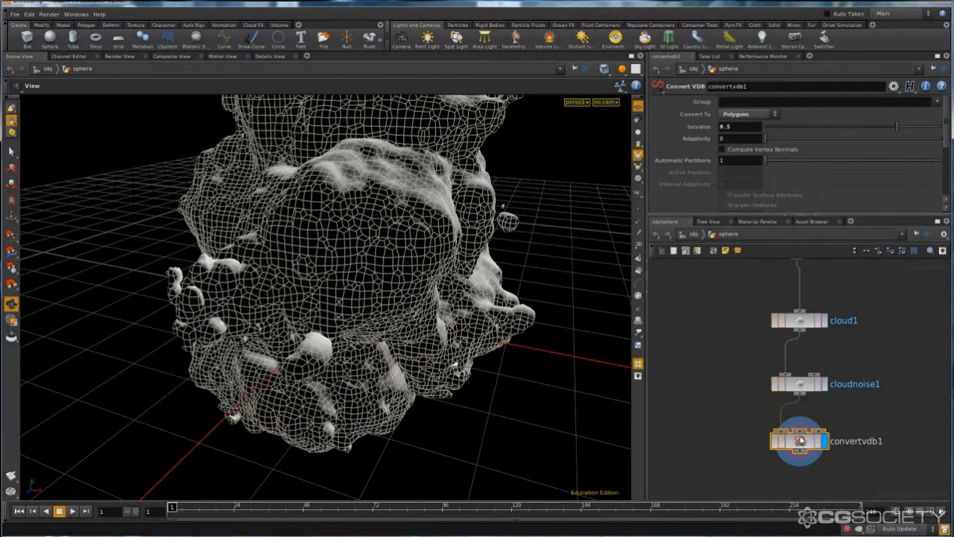
middle_click(800, 441)
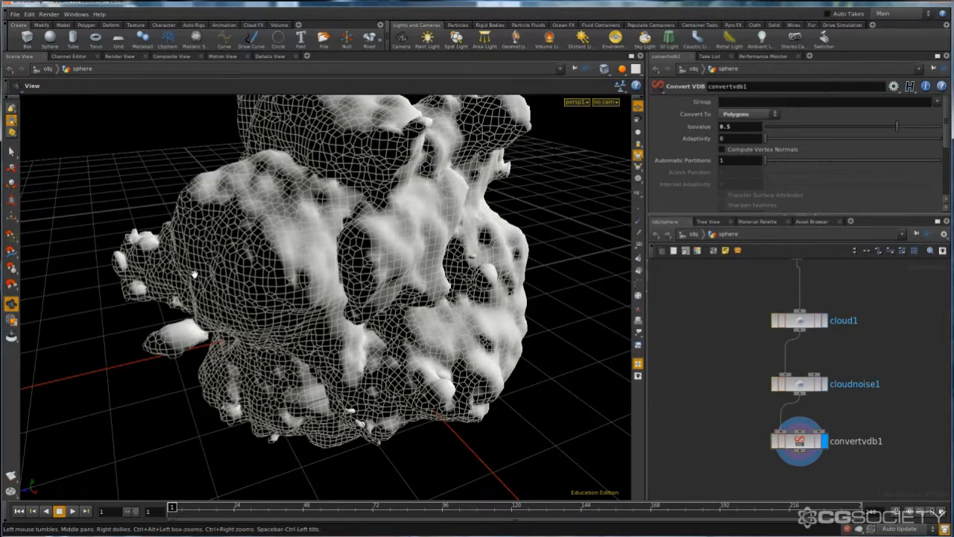
drag(194, 273, 241, 276)
right_drag(241, 276, 151, 310)
drag(152, 311, 201, 292)
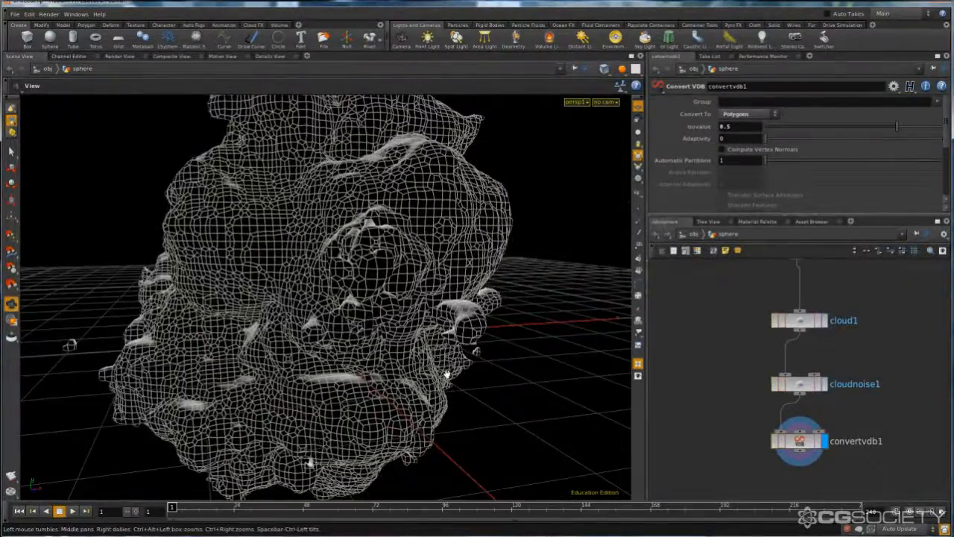
right_drag(447, 375, 532, 341)
drag(533, 341, 313, 276)
drag(422, 306, 442, 308)
- Set the Cloud Noise amplitude to 0.2 and check the whole polygon mesh
click(788, 319)
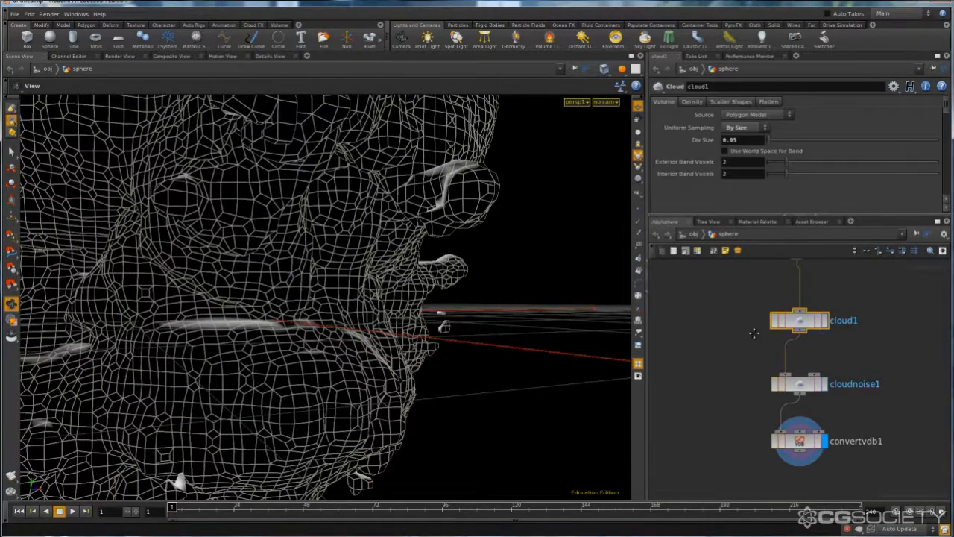
click(776, 399)
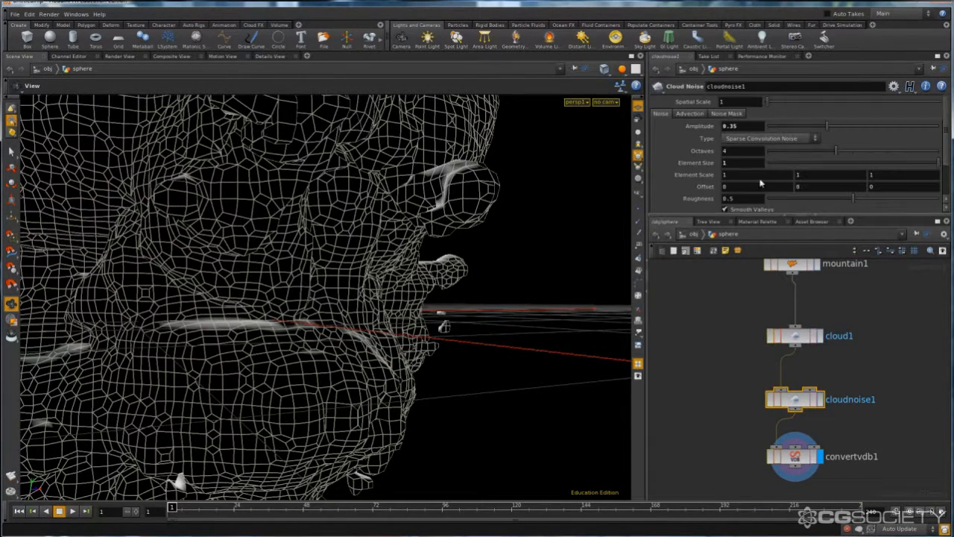
drag(740, 126, 729, 129)
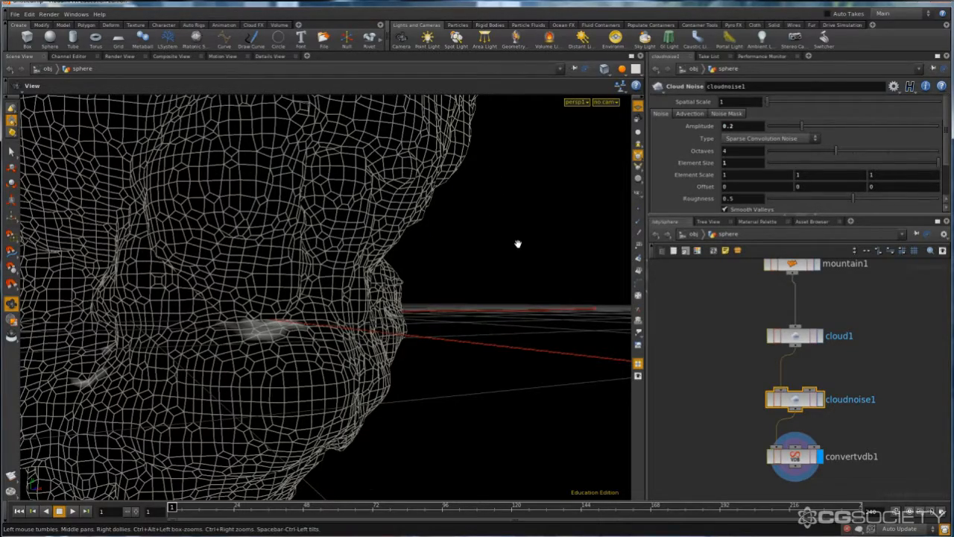
right_drag(518, 244, 315, 258)
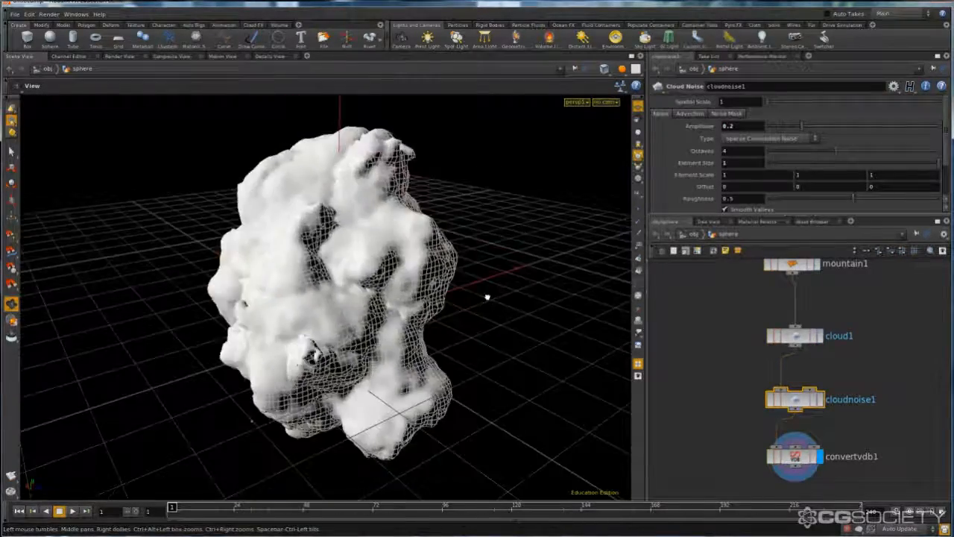